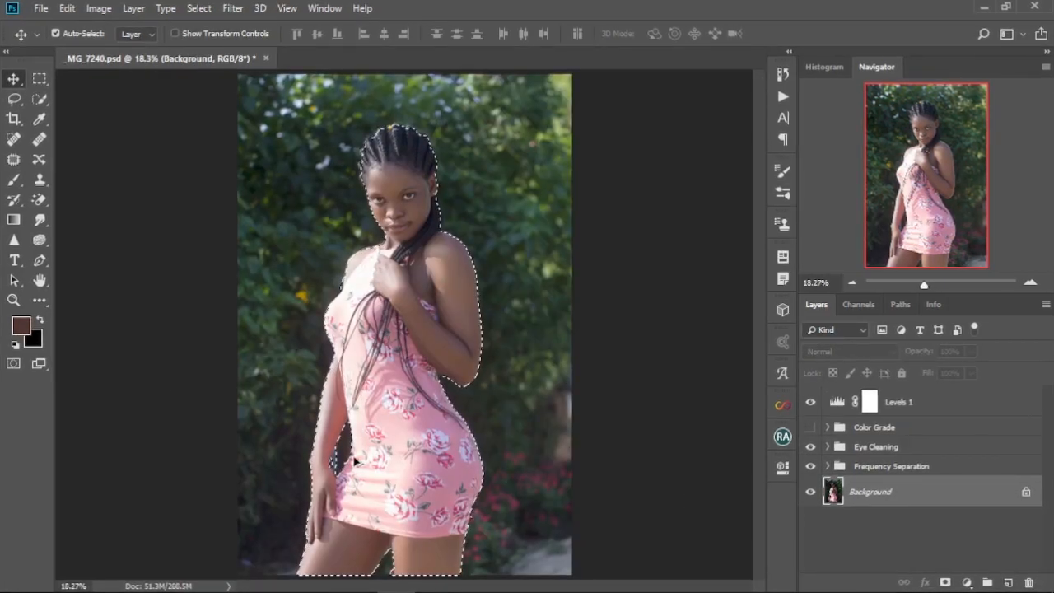
Paint black with the Brush over the selected woman on the Levels 1 layer mask.
key("b")
left_click_drag(432, 204, 424, 312)
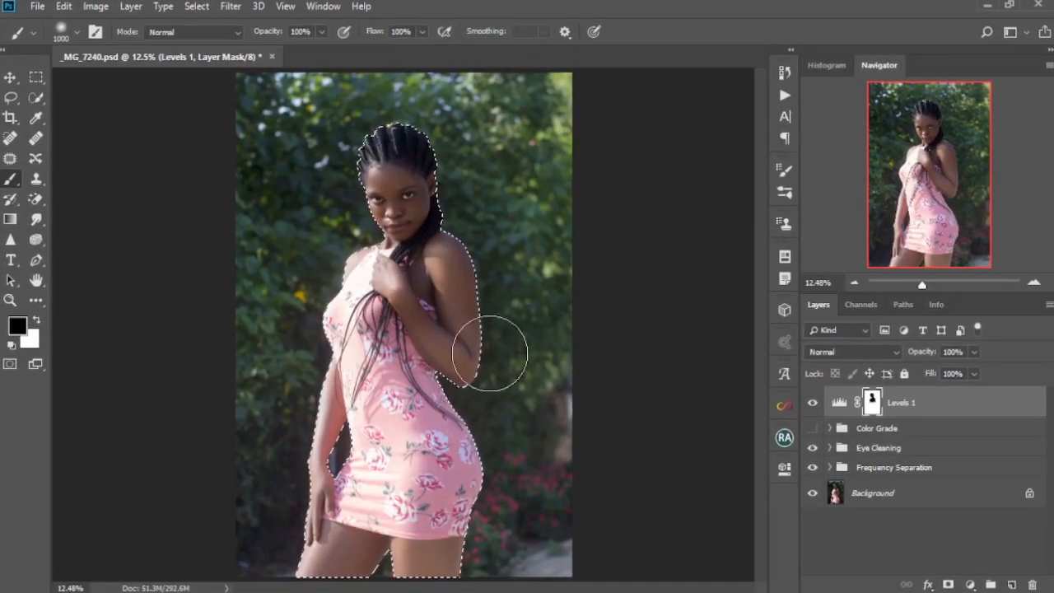
mouse_move(508, 555)
left_mouse_down()
mouse_move(295, 527)
mouse_move(394, 482)
mouse_move(462, 329)
mouse_move(404, 153)
left_mouse_up()
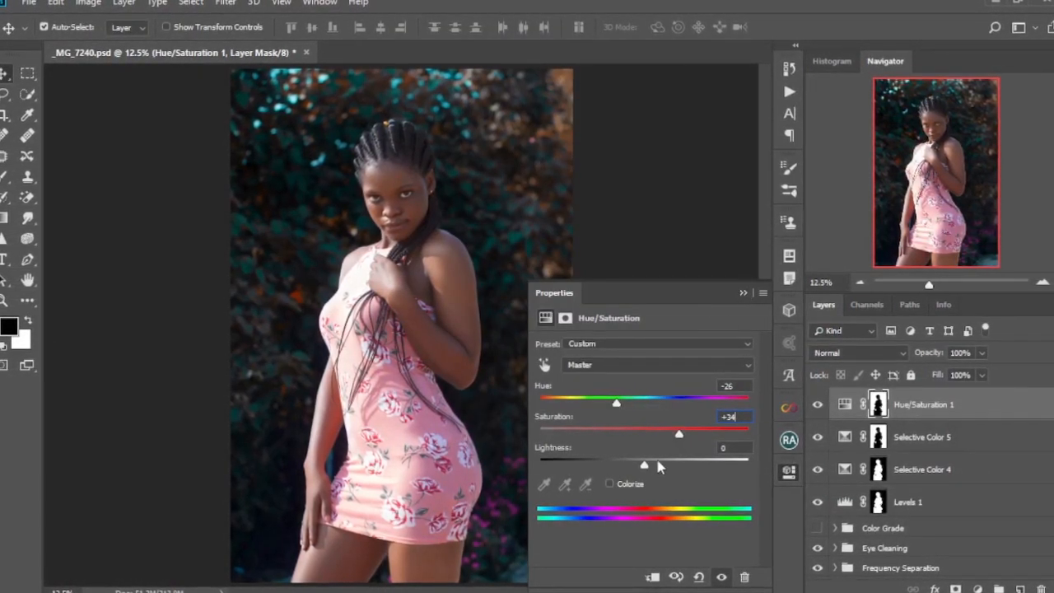
Compare the photo with the Hue/Saturation 1 adjustment hidden and shown.
left_click(742, 292)
left_click(818, 405)
left_click(821, 406)
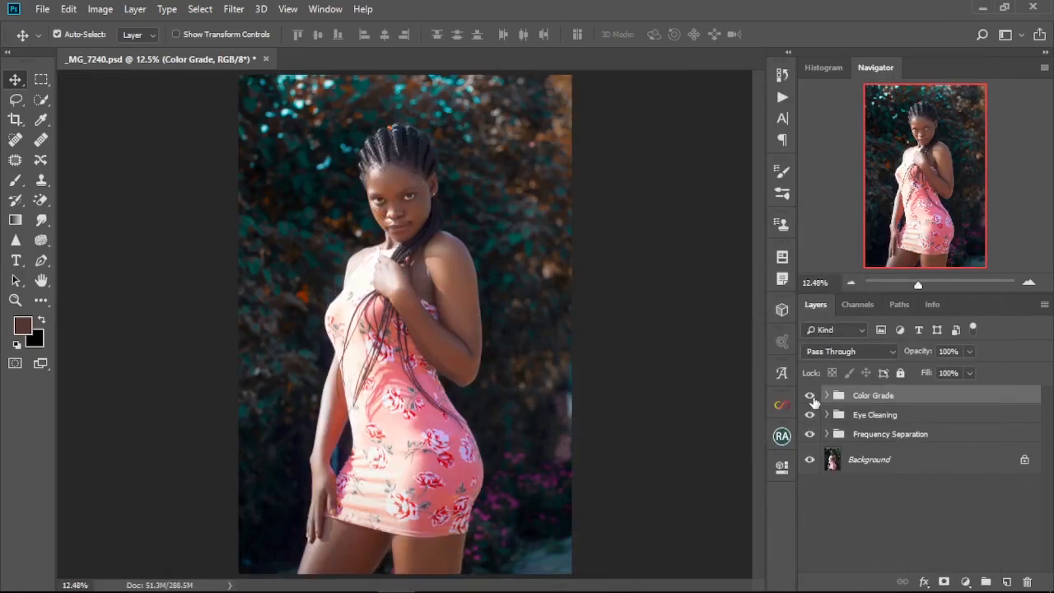
Hide the Color Grade group and add a Levels adjustment above it with the midtone value at 1.31.
left_click(810, 396)
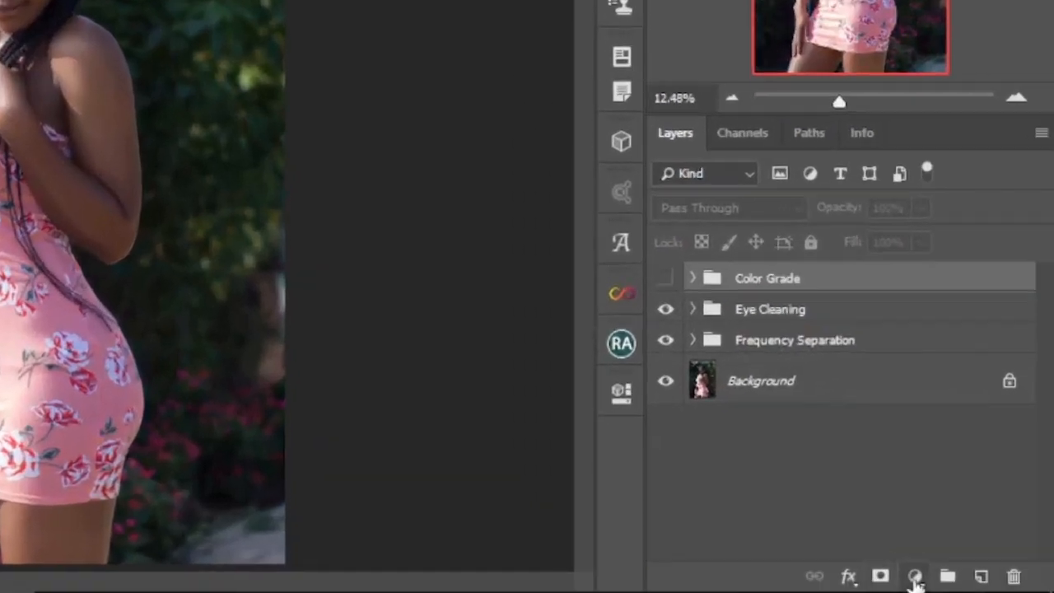
left_click(966, 582)
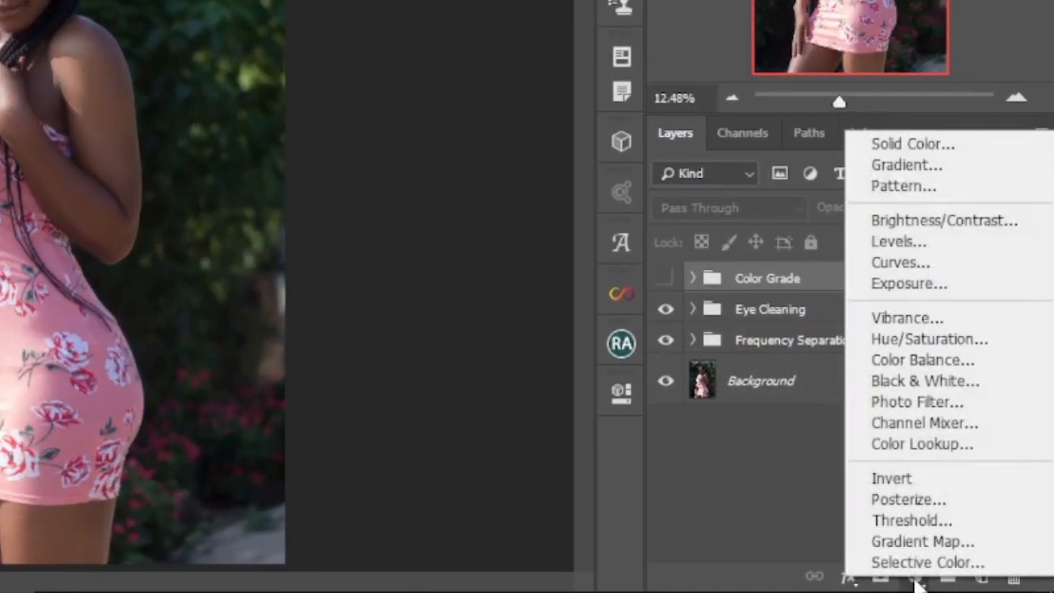
left_click(912, 241)
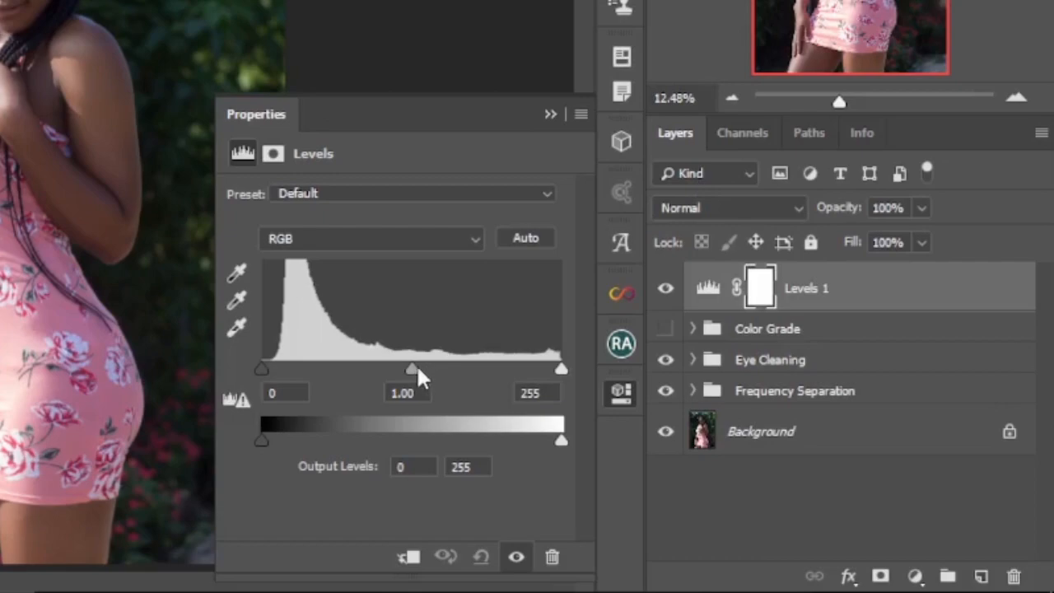
left_click_drag(413, 370, 386, 369)
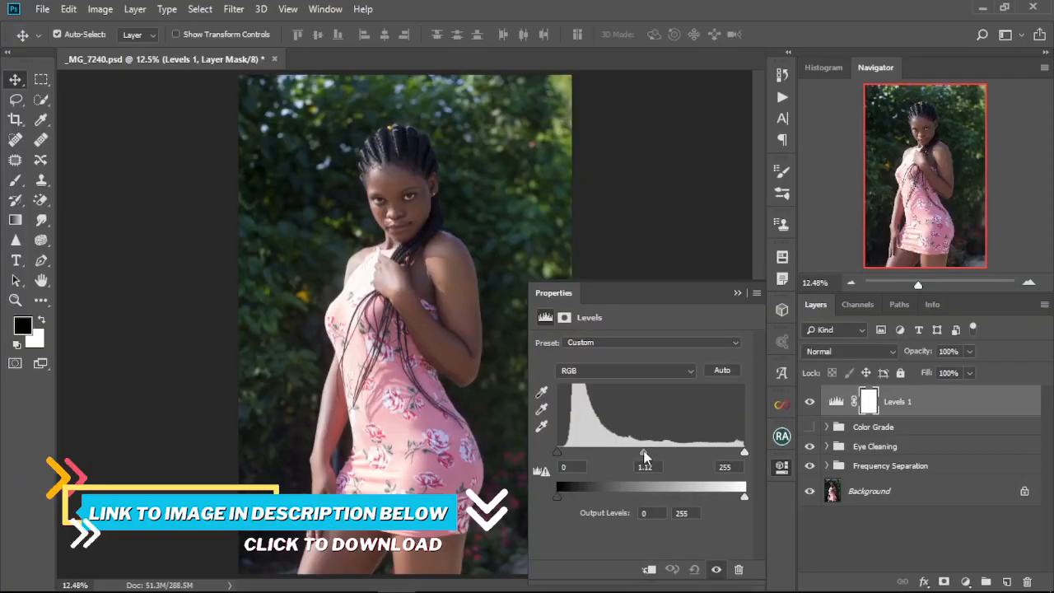
left_click_drag(635, 450, 632, 452)
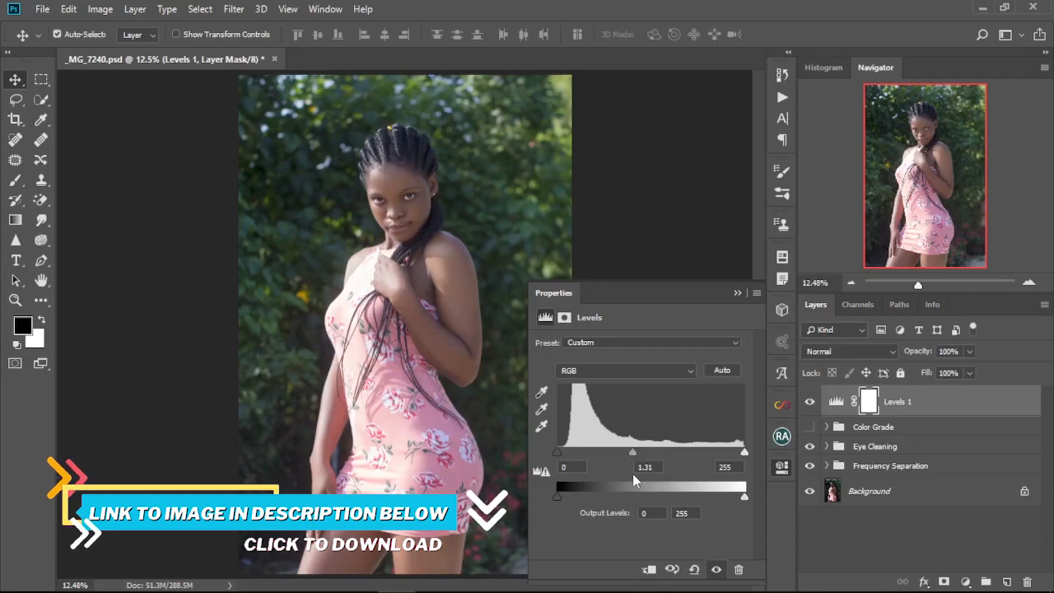
left_click(737, 294)
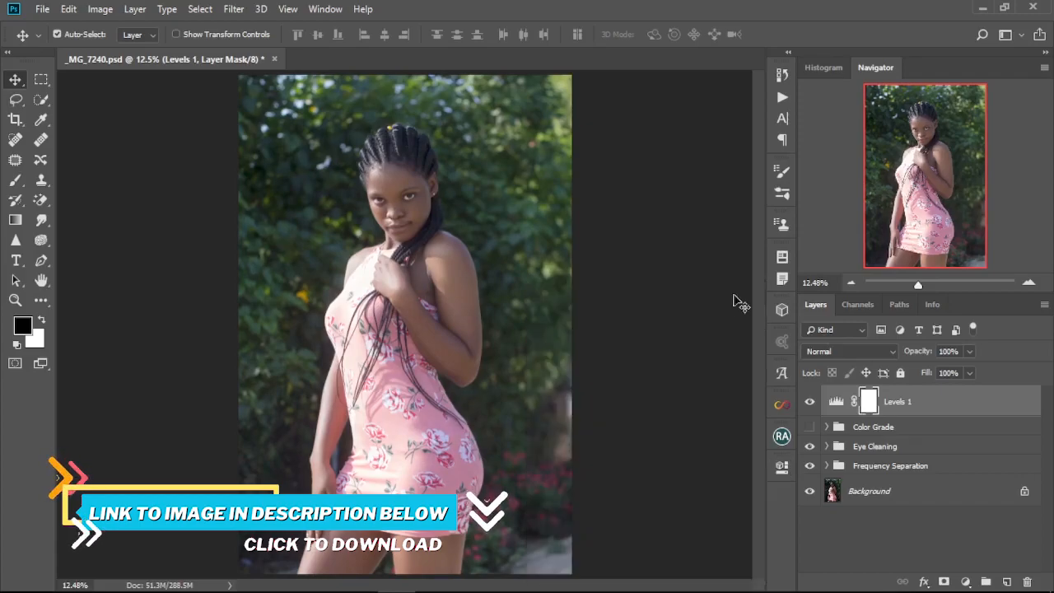
Select the woman on the Background layer with the automatic Subject selection.
left_click(897, 497)
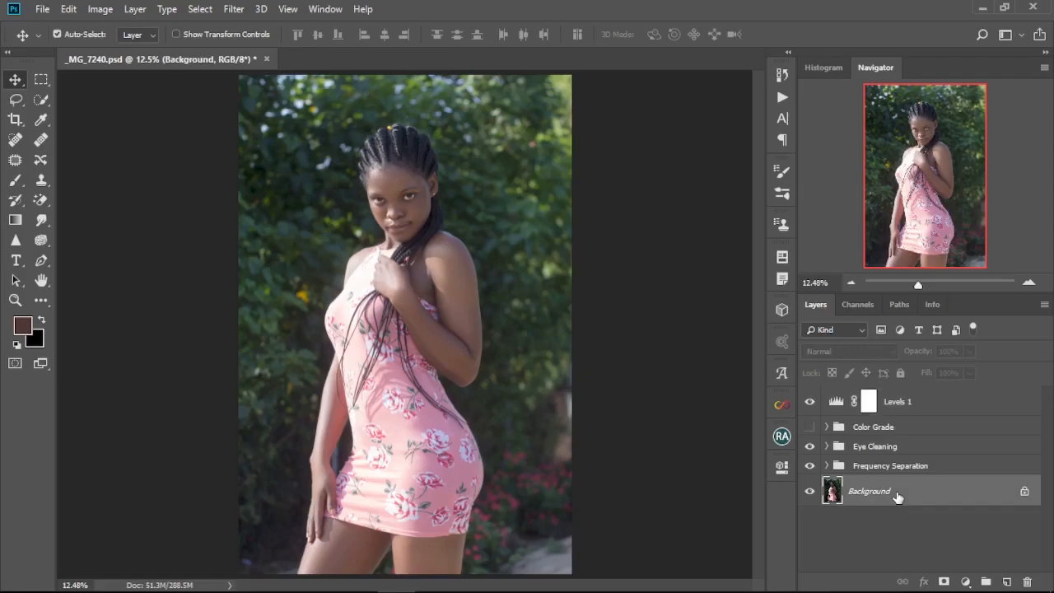
left_click(200, 10)
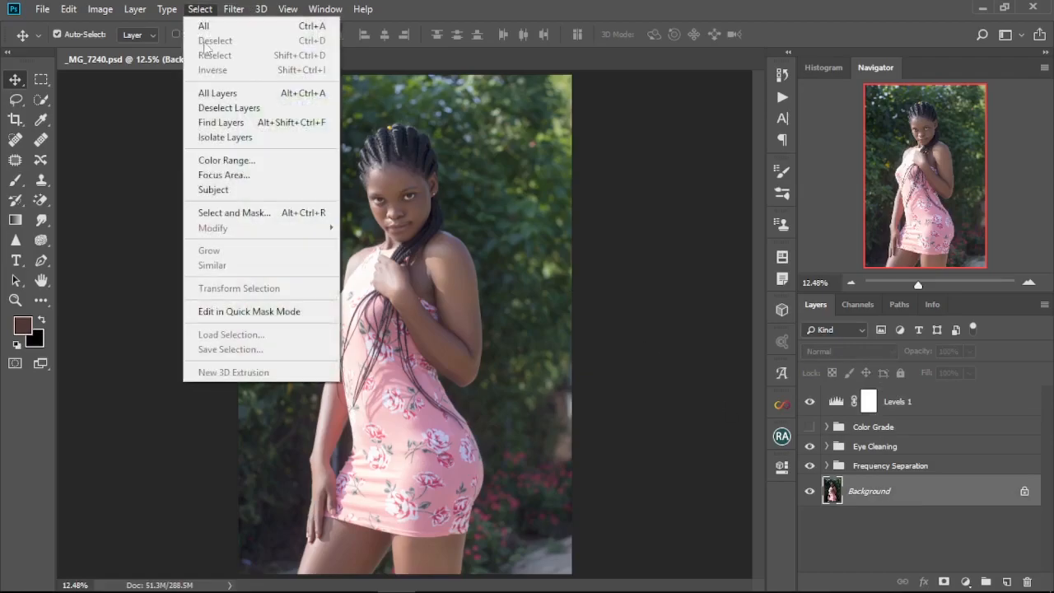
left_click(231, 190)
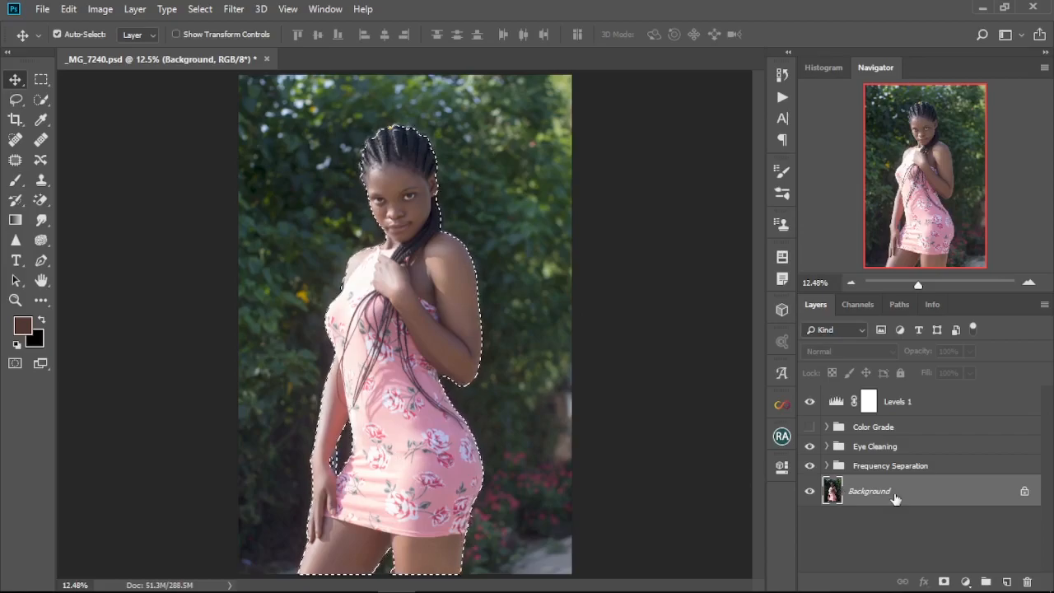
Subtract the background gaps between the arm and waist and between the legs using a 45 px Quick Selection brush.
scroll(355, 461, "up", 4)
scroll(355, 461, "up", 5)
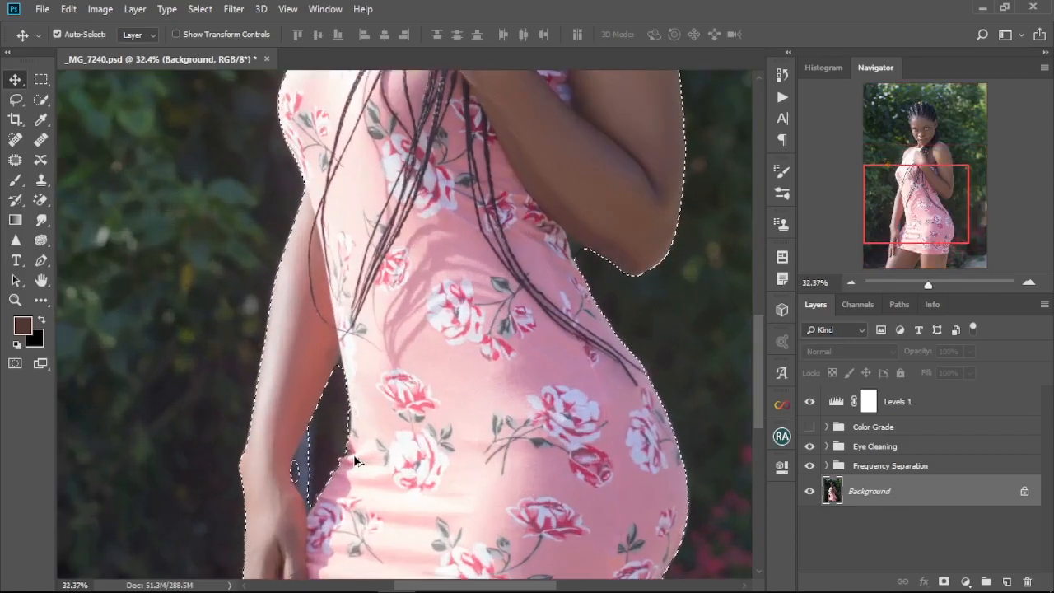
left_click_drag(416, 387, 441, 278)
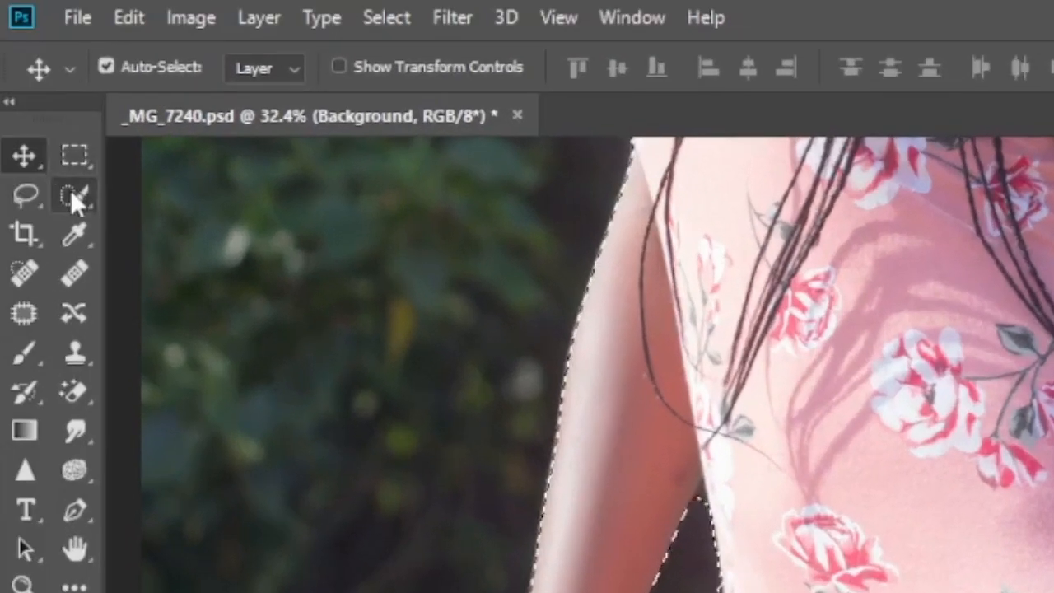
left_click(40, 98)
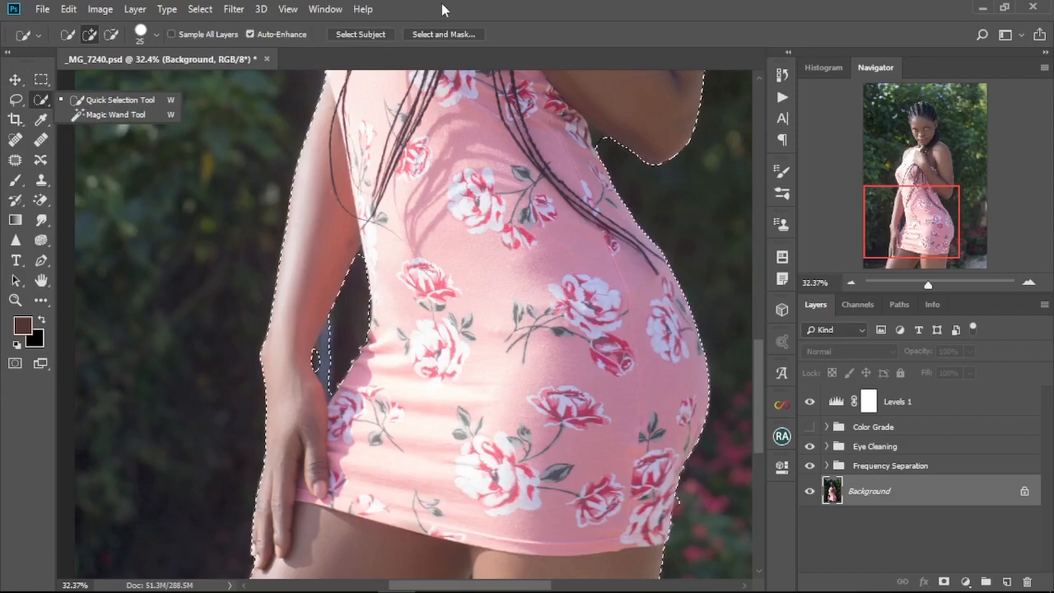
left_click(442, 10)
key("bracketright")
key("bracketright")
key("bracketright")
key("bracketright")
left_click(336, 337, "alt")
mouse_move(374, 341)
left_mouse_down()
mouse_move(391, 282)
mouse_move(355, 102)
left_mouse_up()
left_click(452, 398, "alt")
Subtract the background sliver between the bent elbow and the waist from the selection.
left_click_drag(553, 168, 522, 426)
scroll(522, 425, "up", 3)
left_click(510, 423, "alt")
left_click(498, 411, "alt")
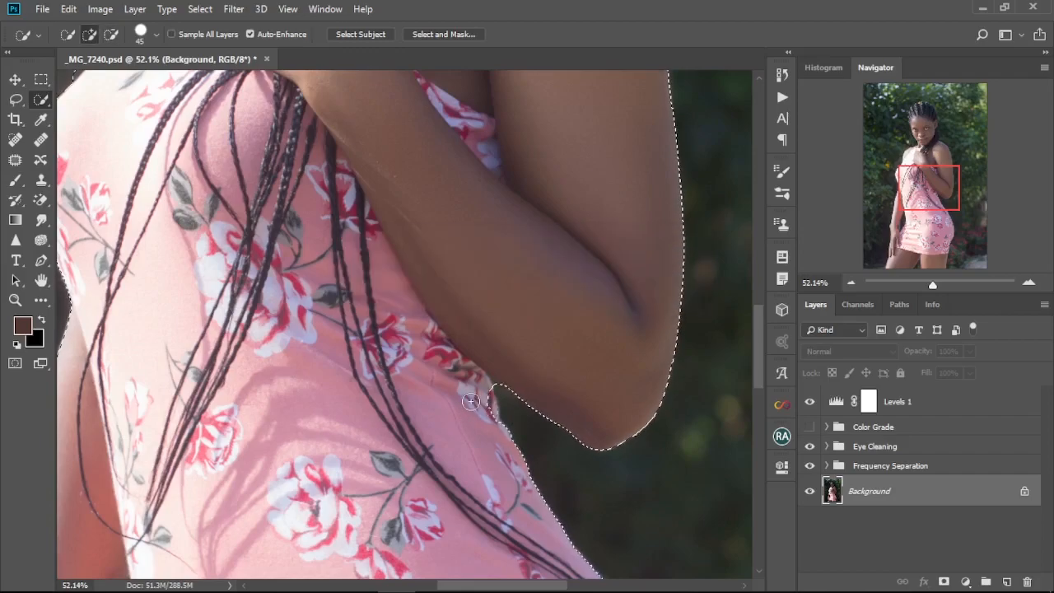
Subtract the background sliver beside the shoulder and upper chest from the selection.
scroll(428, 337, "down", 2)
left_click_drag(228, 107, 358, 435)
scroll(358, 436, "up", 5)
left_click(285, 357, "alt")
left_click(290, 372, "alt")
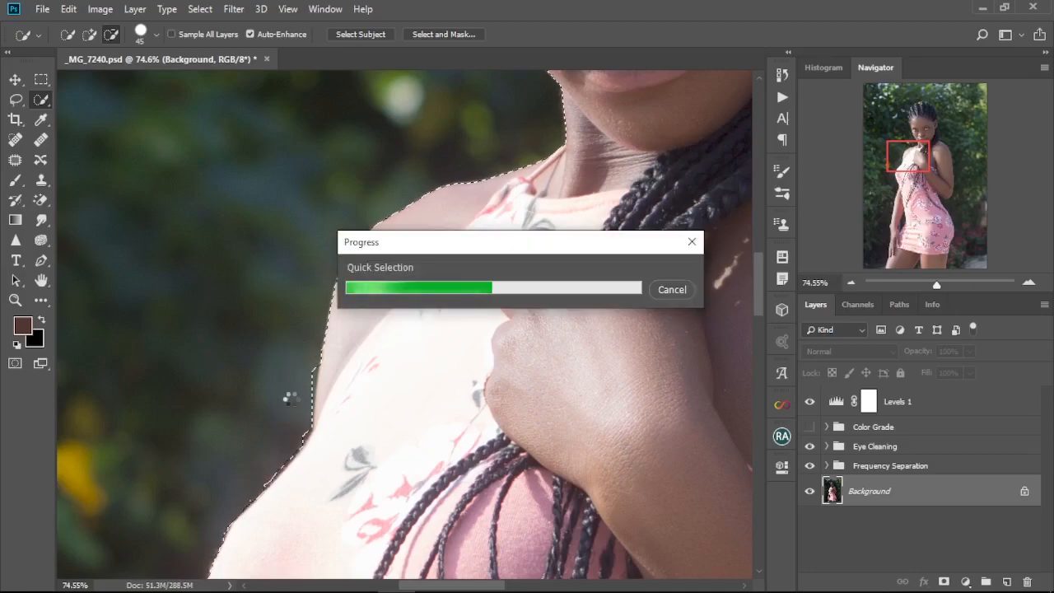
Add the braids beside the neck to the selection and check the outline around the hair.
scroll(285, 389, "down", 5)
left_click_drag(562, 200, 442, 456)
scroll(444, 453, "up", 3)
left_click(490, 377)
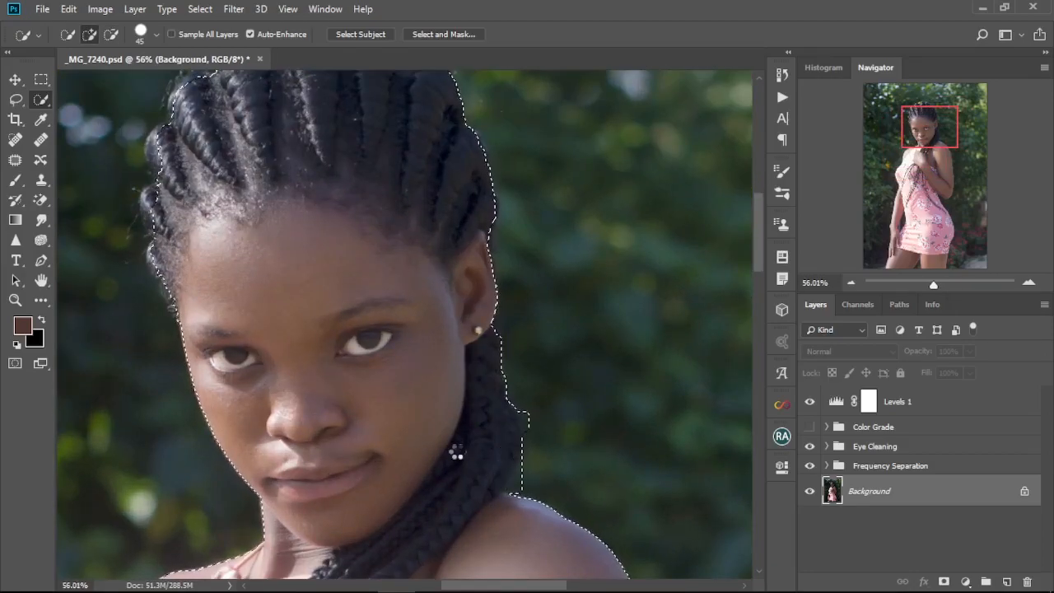
left_click_drag(178, 296, 313, 499)
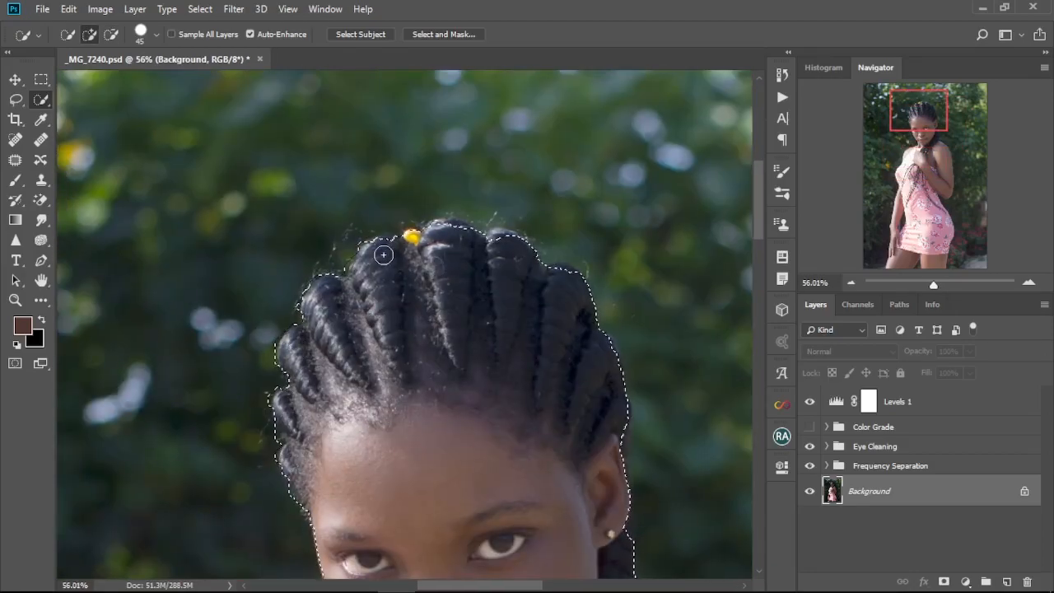
scroll(510, 344, "down", 2)
key("ctrl+0")
Paint the selected woman black on the Levels 1 mask with a 1000 px soft brush, and clear the selection.
left_click(868, 400)
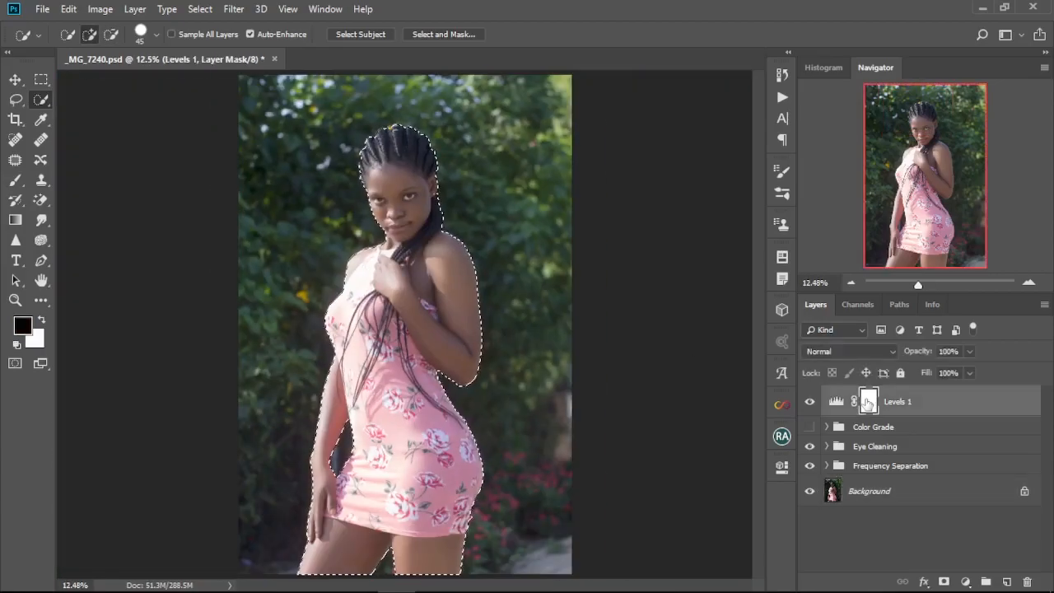
left_click(18, 183)
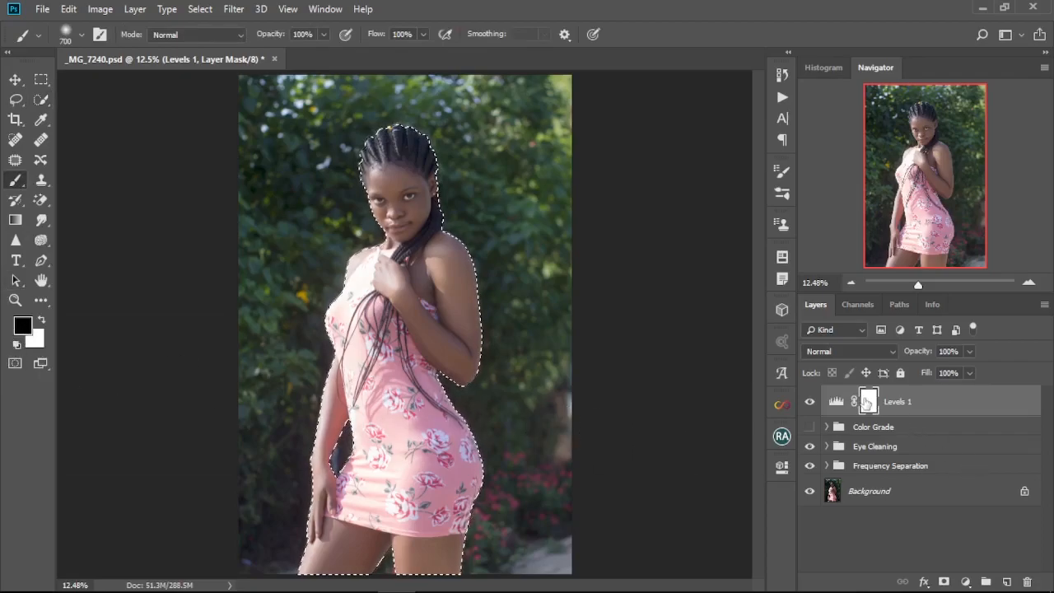
key("bracketright")
key("bracketright")
key("bracketright")
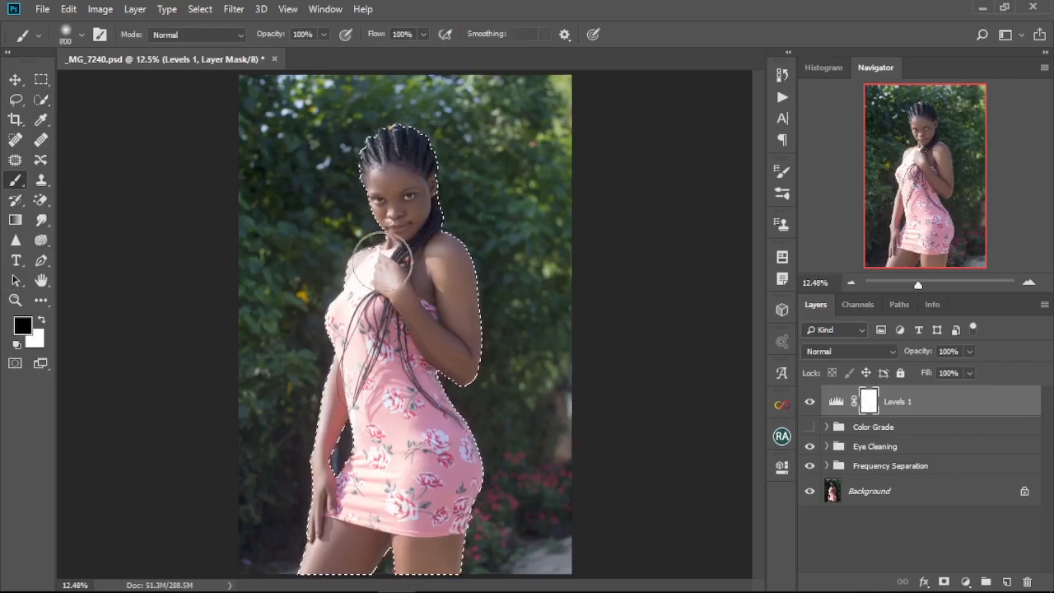
mouse_move(416, 224)
left_mouse_down()
mouse_move(435, 216)
mouse_move(412, 280)
left_mouse_up()
mouse_move(489, 354)
left_mouse_down()
mouse_move(530, 435)
mouse_move(415, 472)
mouse_move(468, 552)
left_mouse_up()
mouse_move(396, 476)
left_mouse_down()
mouse_move(434, 159)
mouse_move(364, 553)
mouse_move(336, 404)
mouse_move(330, 494)
left_mouse_up()
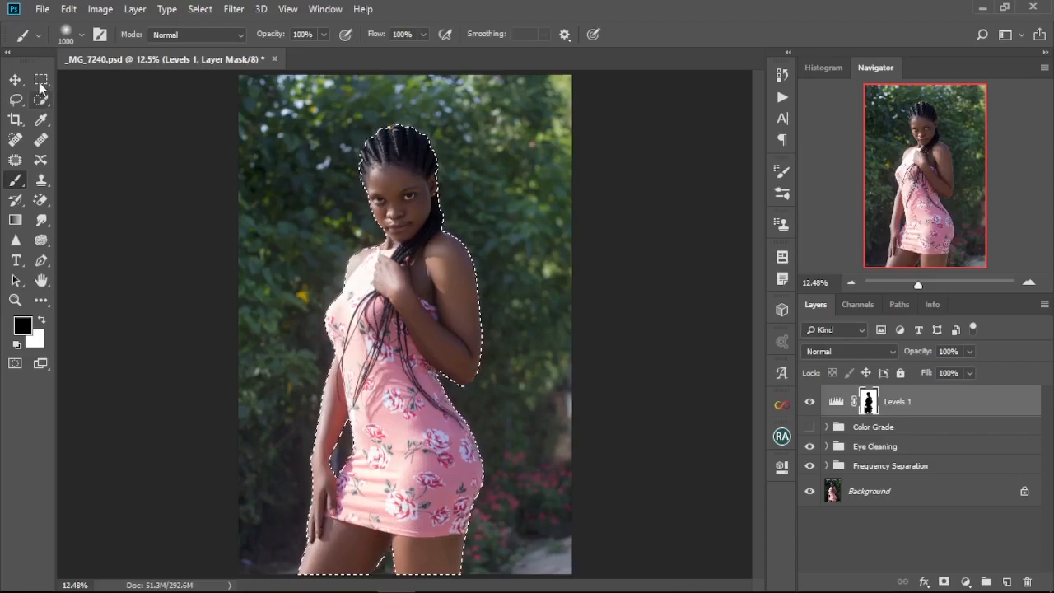
left_click(14, 99)
key("ctrl+d")
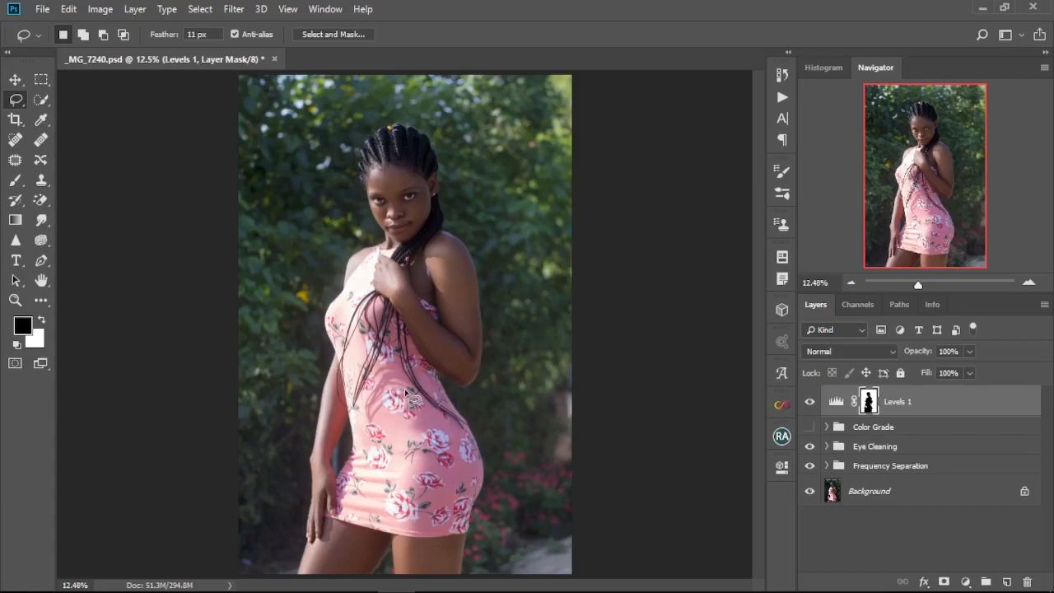
Invert the Levels 1 layer mask and set the layer's opacity to 48%.
key("ctrl+i")
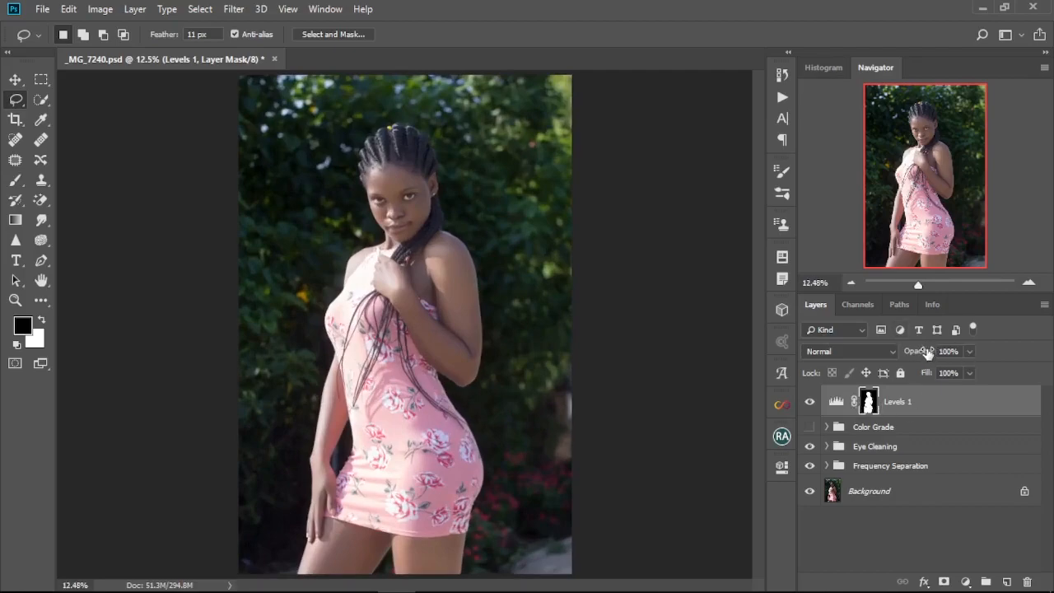
left_click_drag(928, 352, 916, 354)
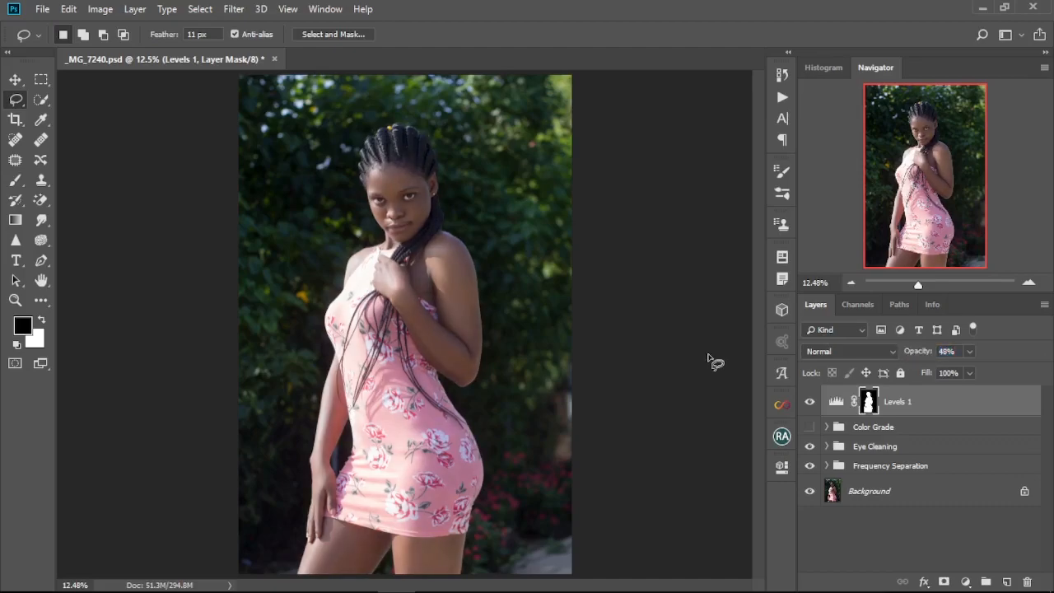
Compare the photo with the Levels 1 layer hidden and shown.
left_click(19, 80)
left_click(73, 87)
scroll(351, 326, "down", 3)
scroll(351, 326, "up", 2)
left_click(809, 401)
double_click(810, 402)
left_click(811, 401)
key("ctrl+plus")
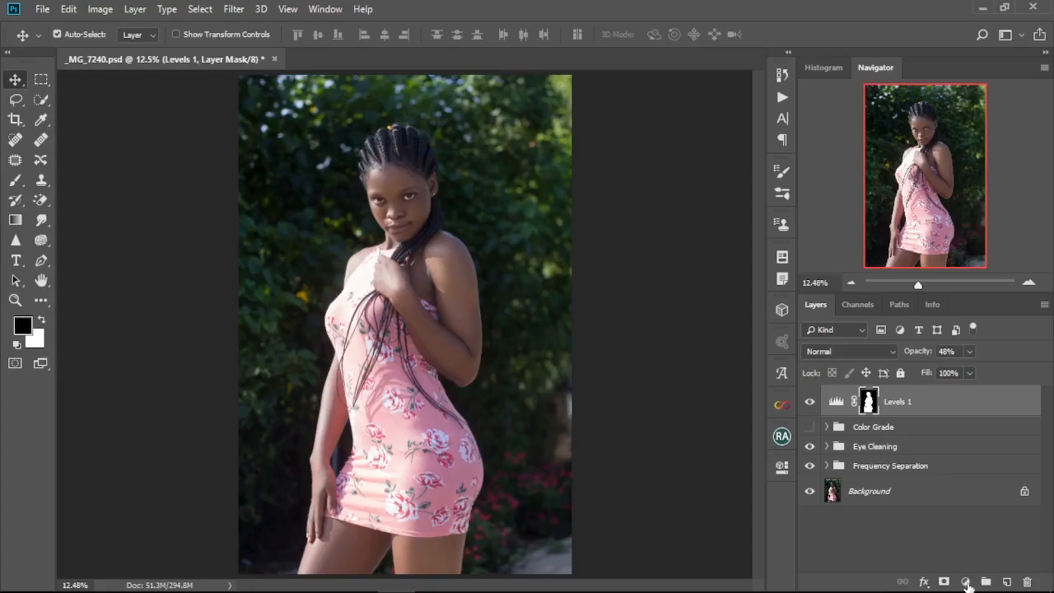
Add a Selective Color adjustment on top and replace its mask with a copy of the Levels 1 mask.
left_click(966, 582)
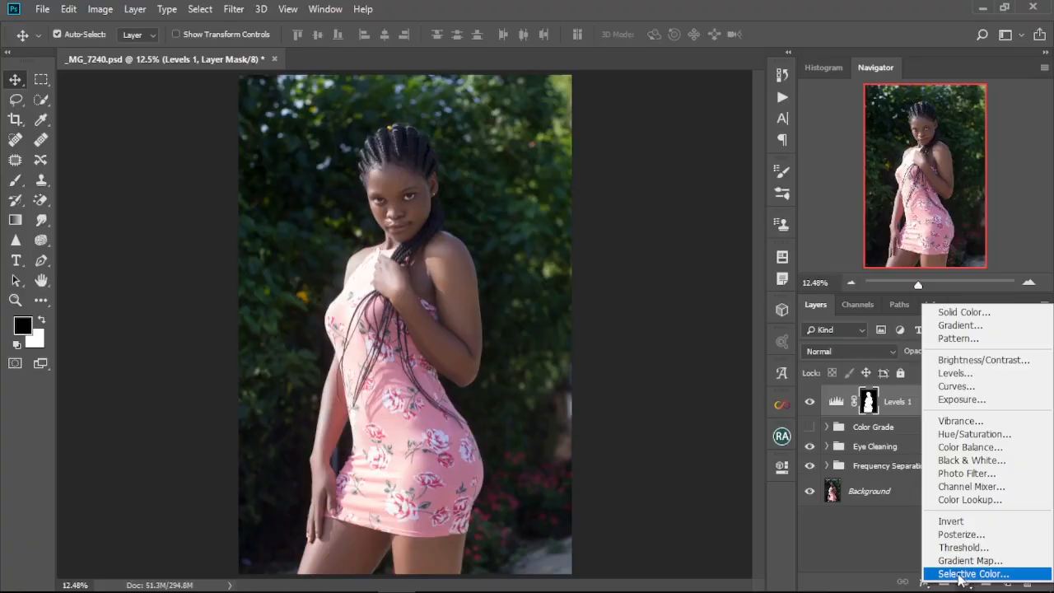
left_click(906, 565)
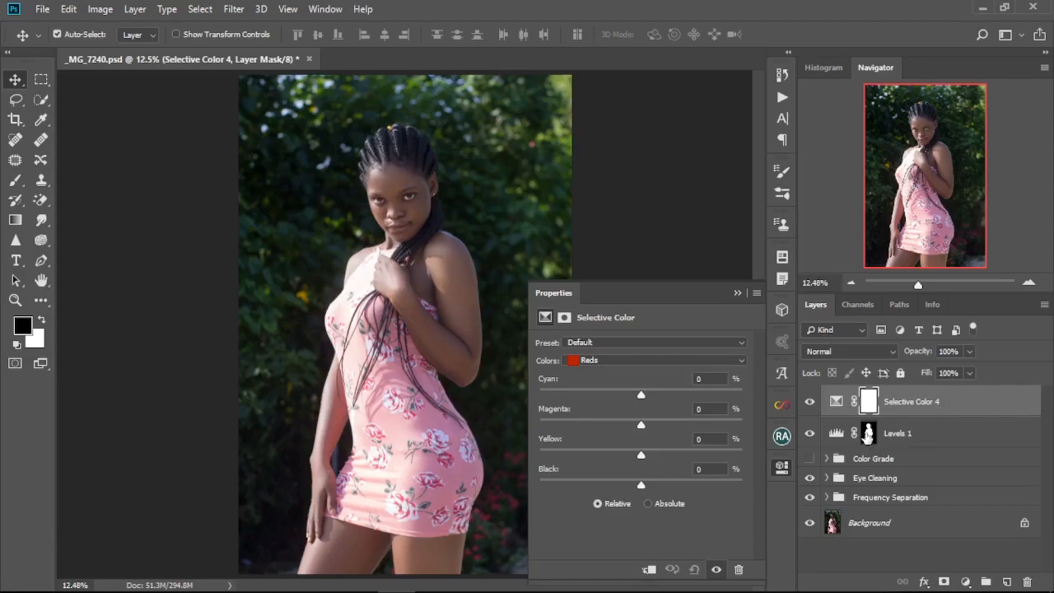
left_click(867, 436)
left_click_drag(867, 436, 873, 401)
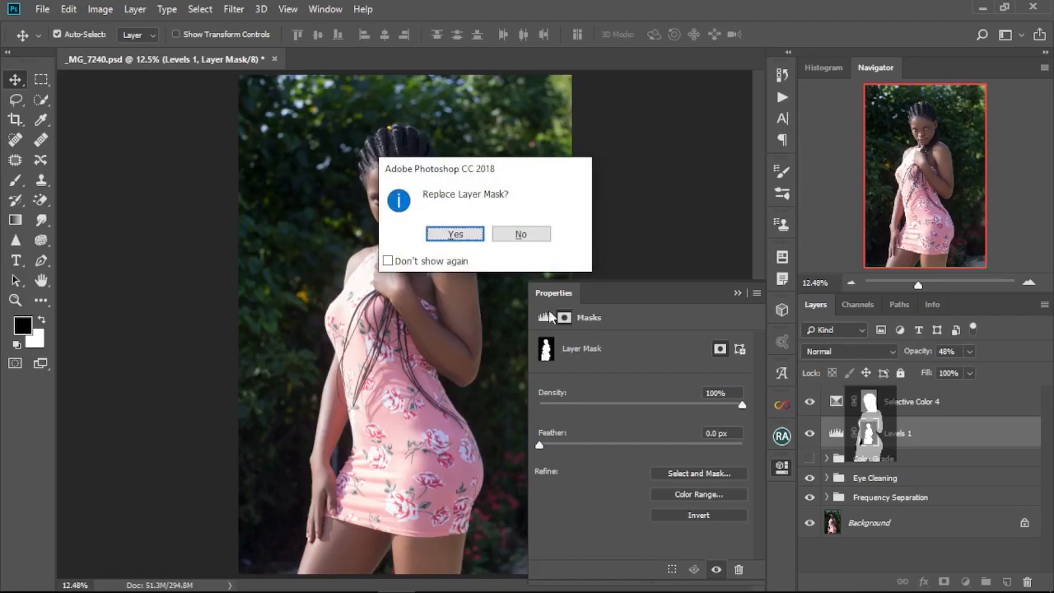
left_click(456, 235)
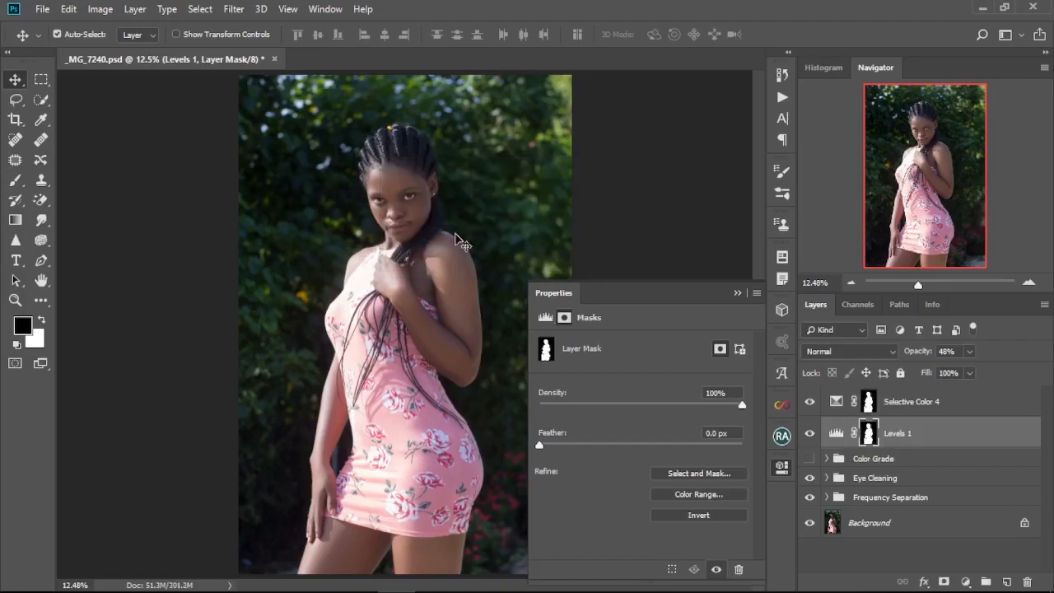
In the Selective Color 4 adjustment, set the Blacks to Black -4%, Yellow +5% and Magenta +2%.
left_click(889, 405)
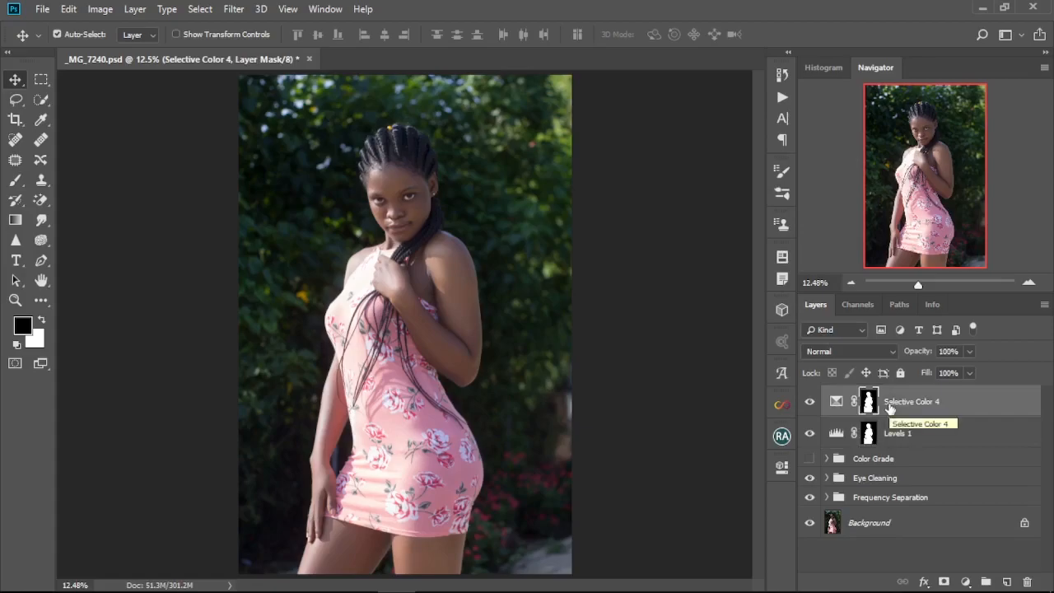
double_click(835, 403)
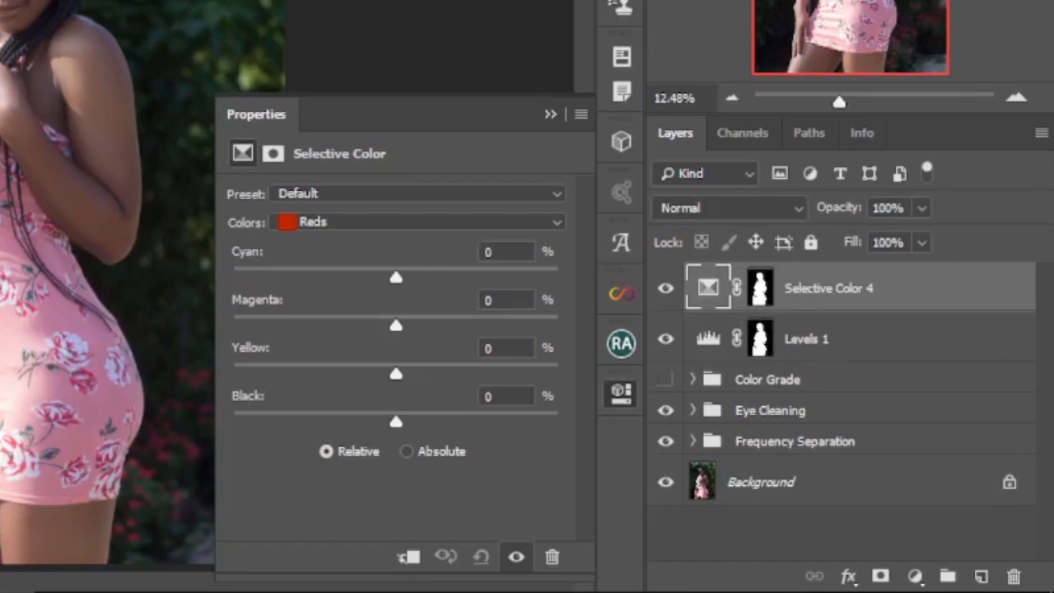
left_click(545, 220)
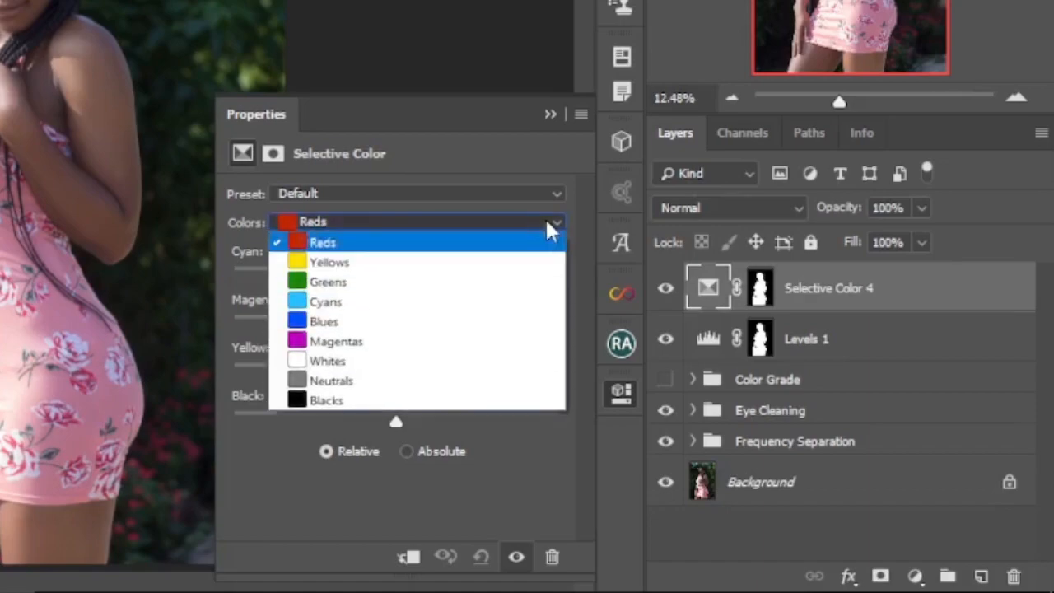
left_click(371, 399)
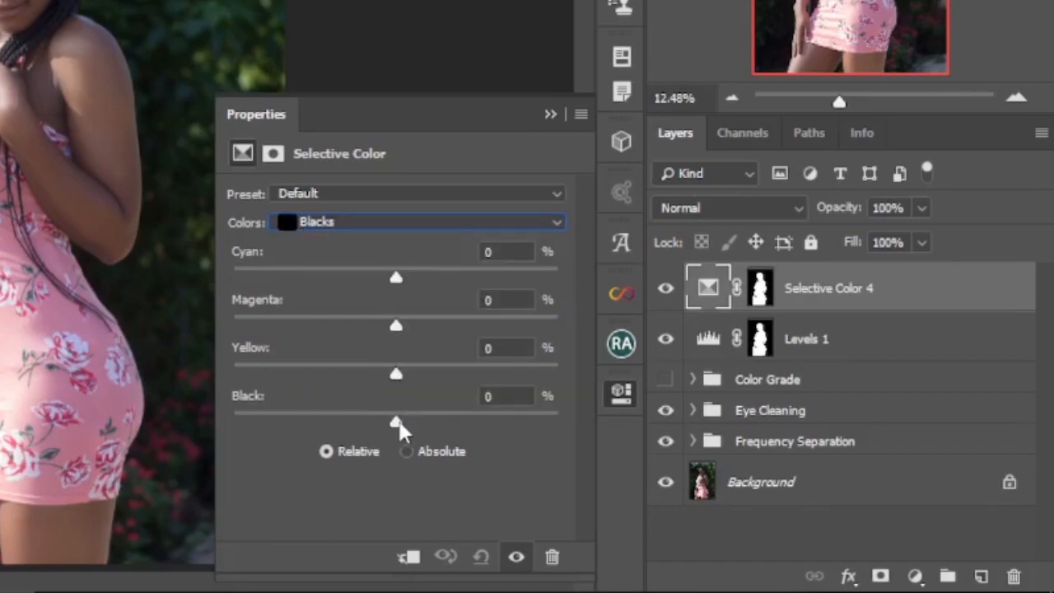
left_click(501, 396)
type("-4")
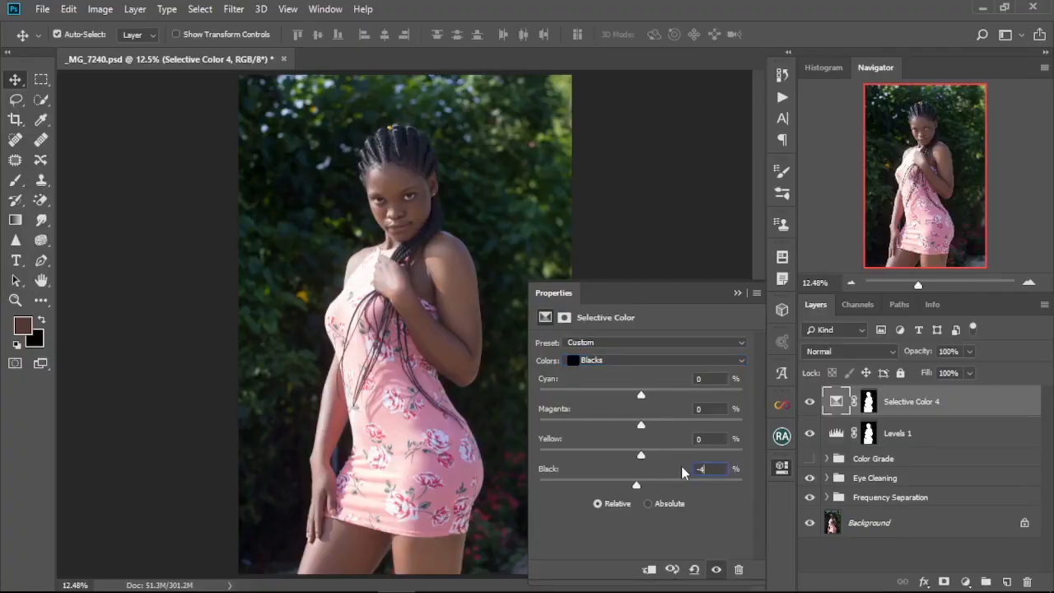
left_click(697, 439)
type("+5")
left_click(691, 410)
type("+2")
Set the Yellows in Selective Color 4 to Black +15%, Yellow +2%, Magenta +19% and Cyan -51%.
left_click(738, 365)
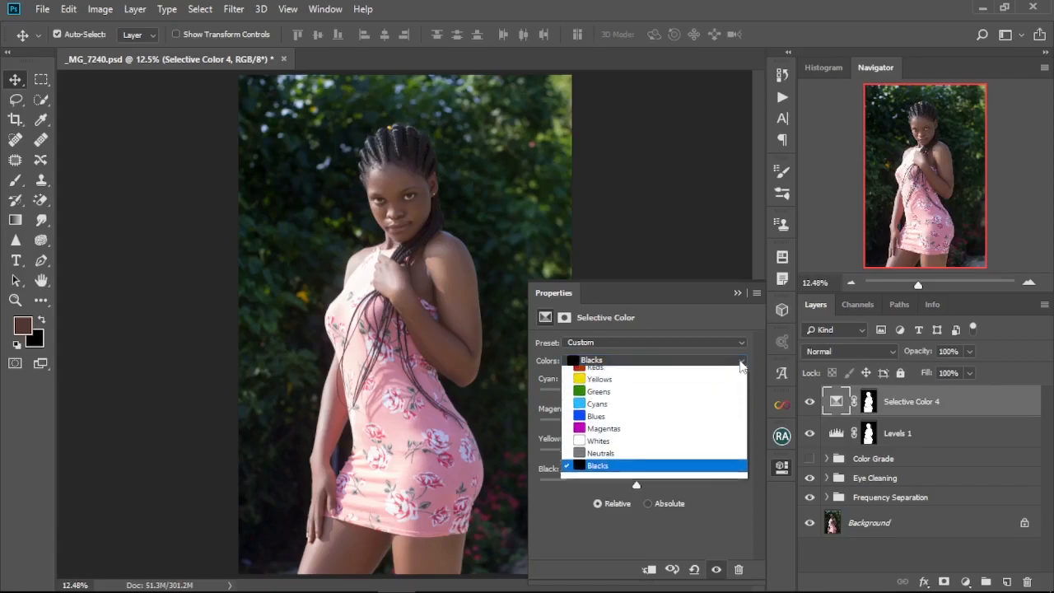
left_click(635, 387)
left_click_drag(707, 470, 688, 469)
type("15")
key("Return")
left_click_drag(705, 439, 678, 443)
type("+2")
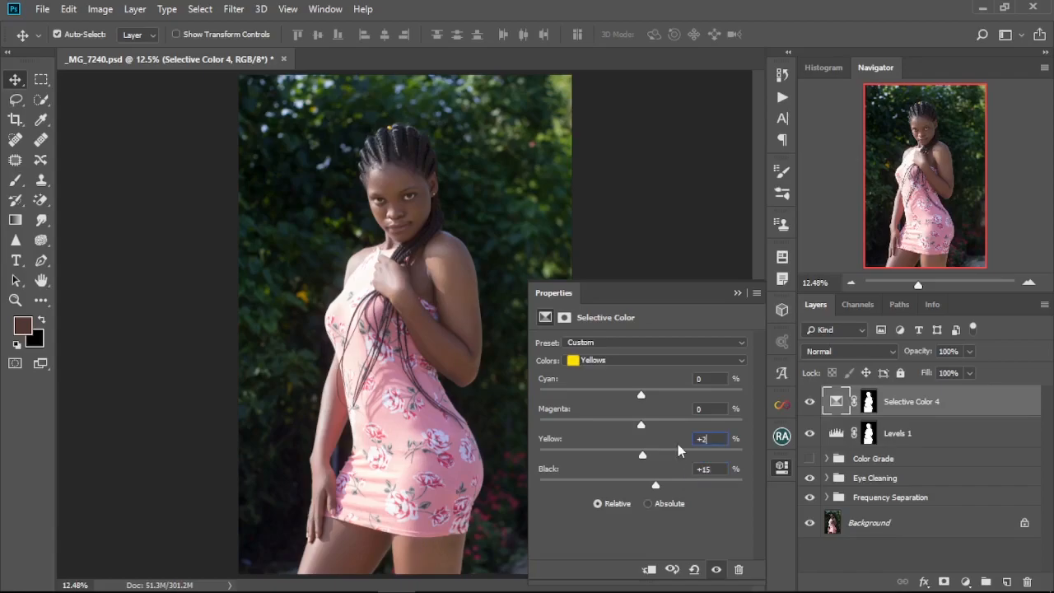
left_click(709, 409)
key("BackSpace")
type("+19")
key("shift+Tab")
type("-51")
Set the Reds in Selective Color 4 to Black +42%, Yellow +12%, Magenta -4% and Cyan -7%.
left_click(740, 360)
left_click(619, 374)
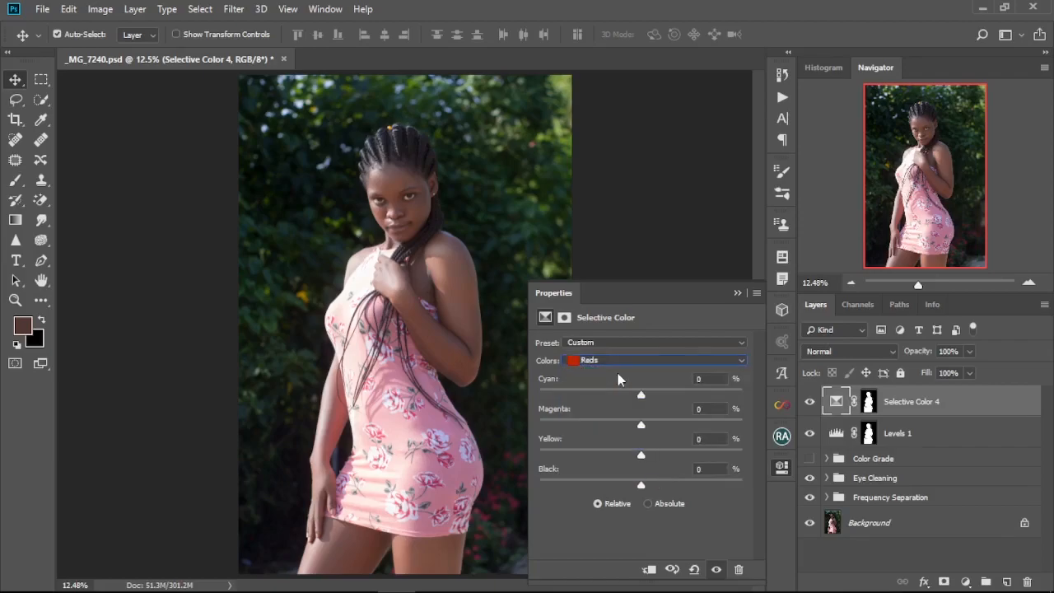
left_click(708, 468)
type("42")
key("Return")
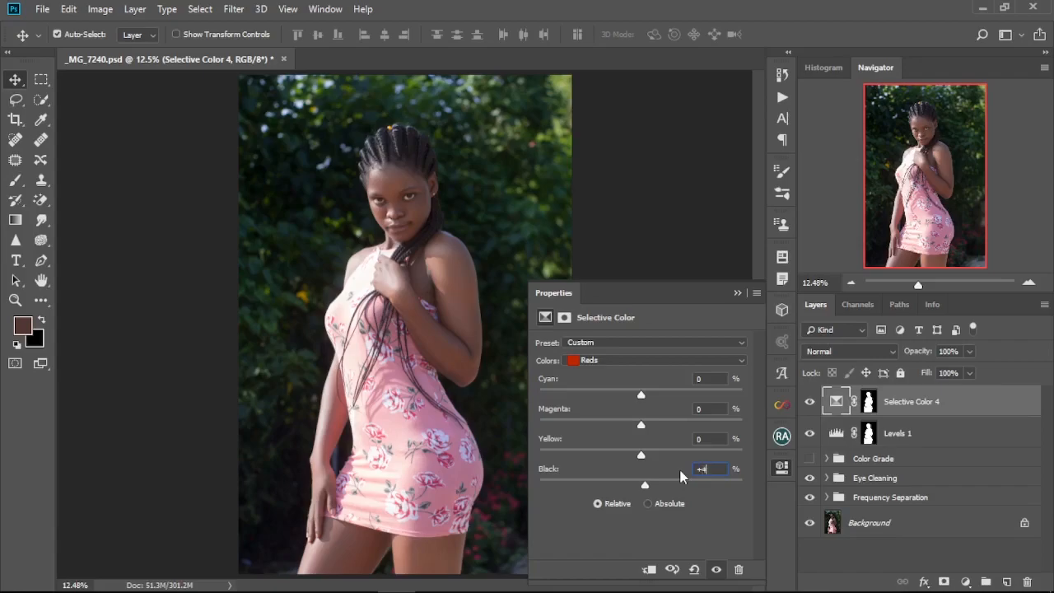
left_click(706, 439)
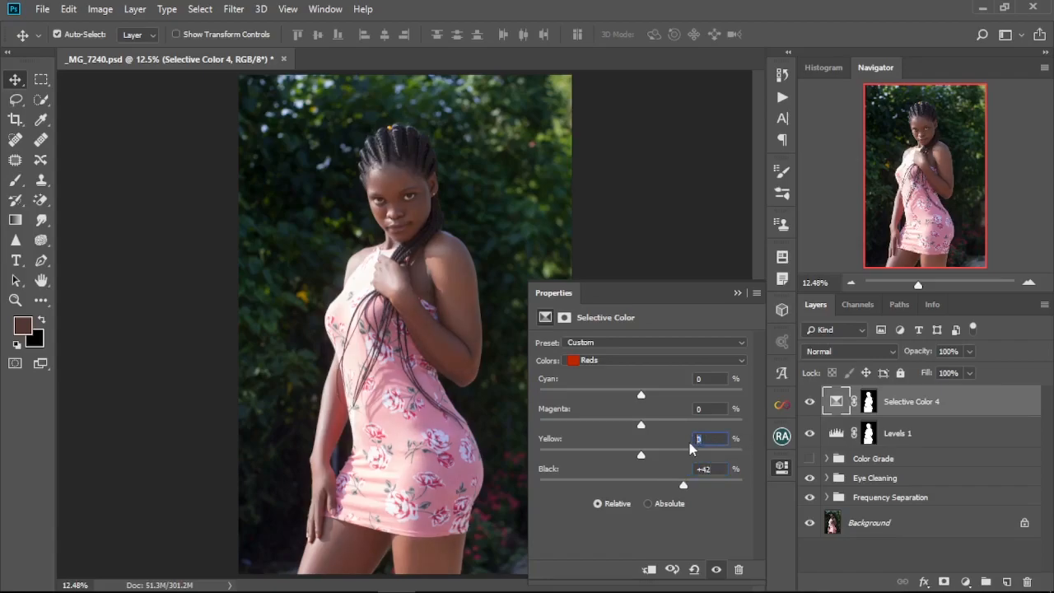
type("12")
key("Return")
left_click(706, 409)
type("-4")
left_click(688, 379)
type("-7")
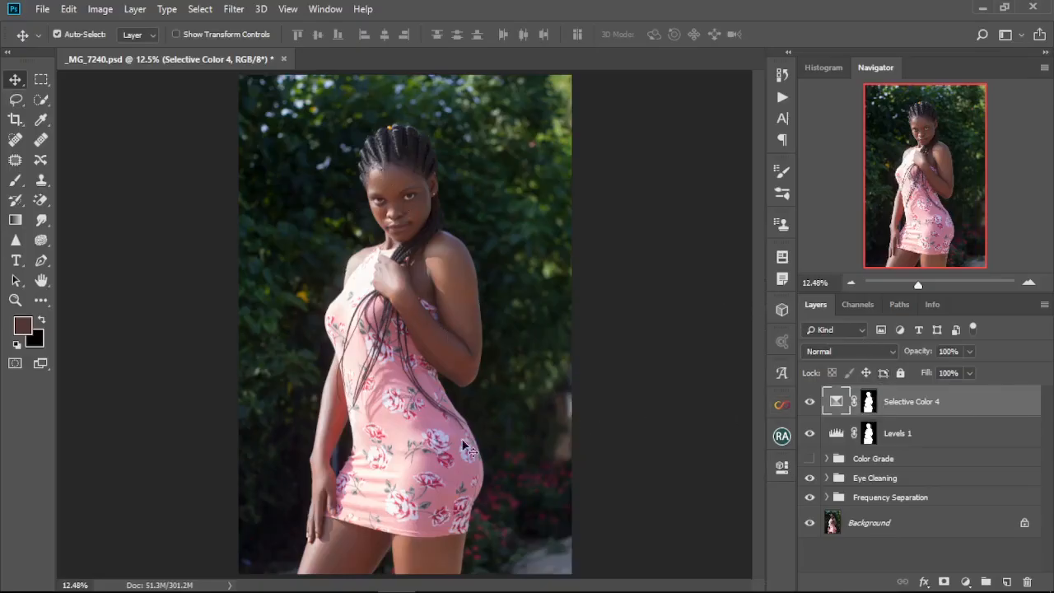
Add another Selective Color adjustment on top, replace its mask with a copy of the Selective Color 4 mask, and invert it.
left_click(965, 581)
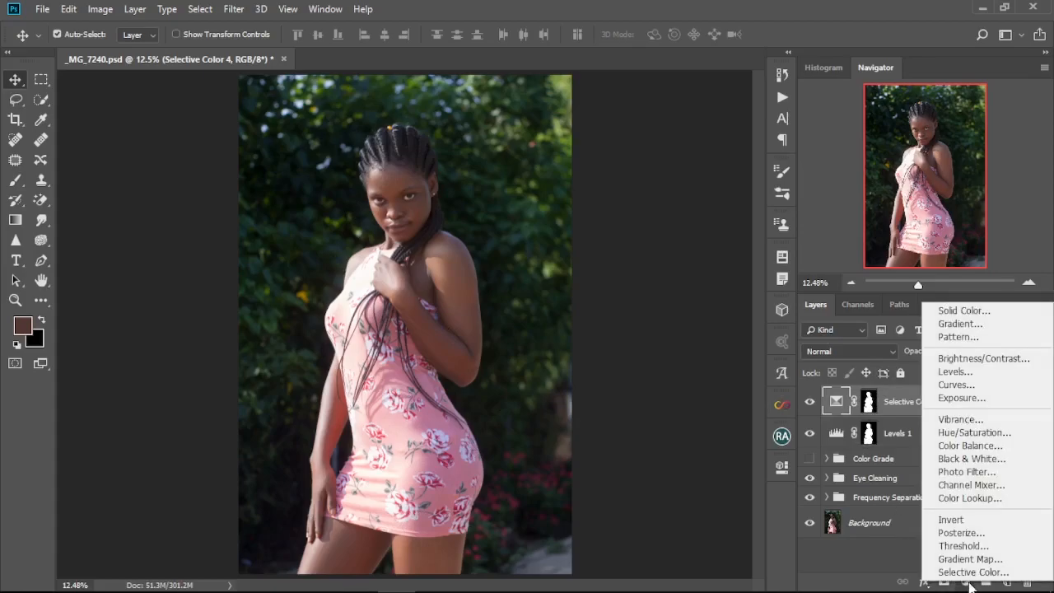
left_click(971, 573)
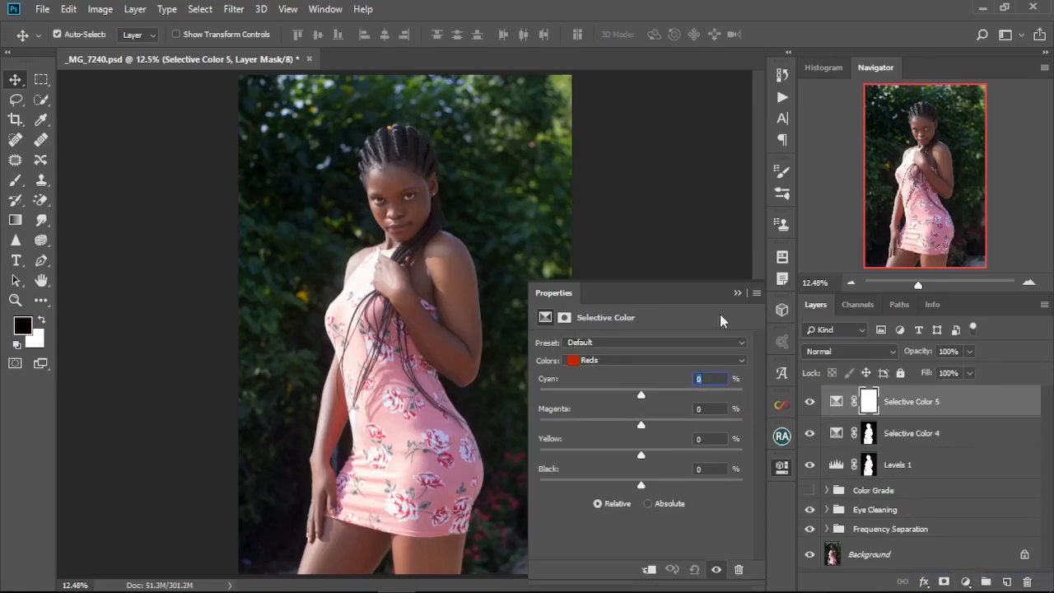
left_click(867, 401)
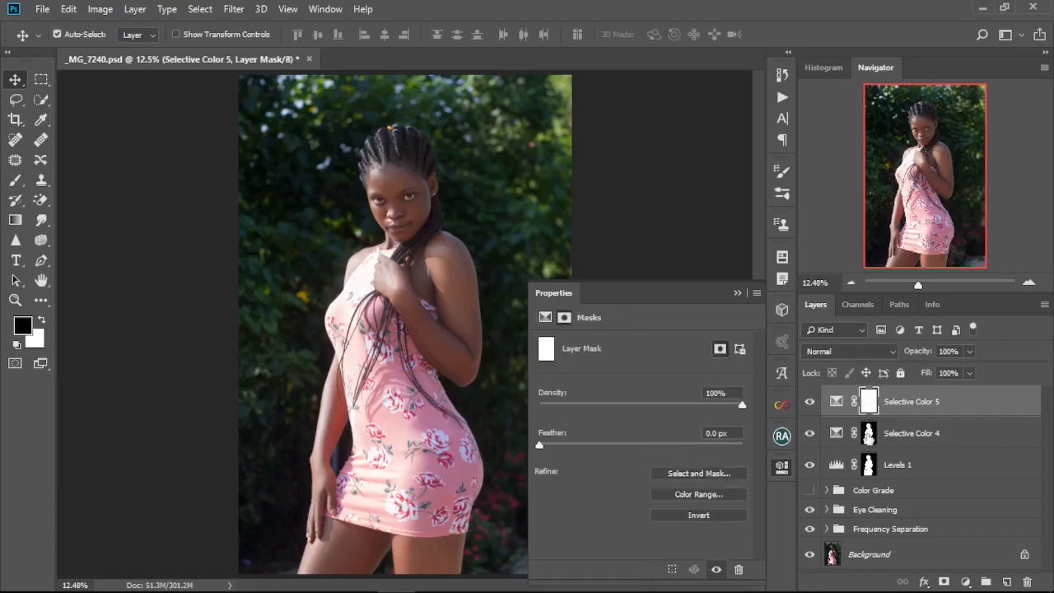
left_click_drag(868, 433, 867, 402)
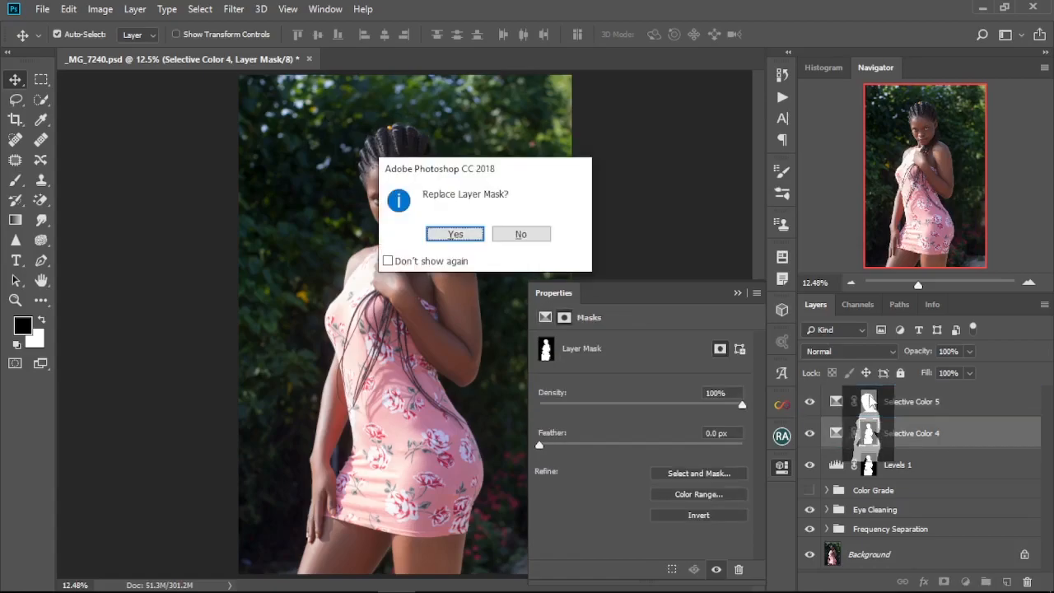
left_click(463, 238)
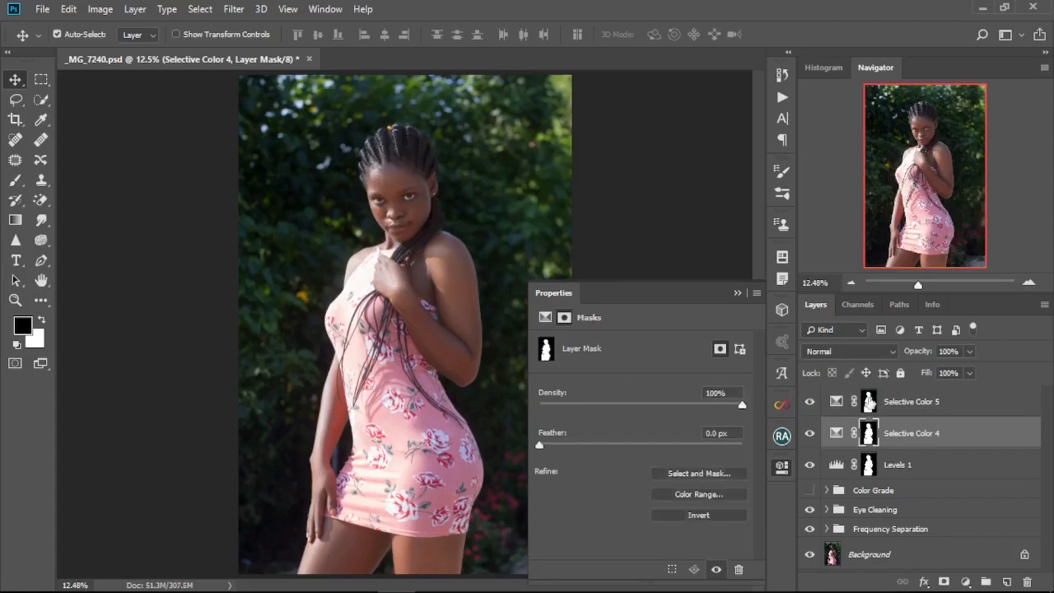
left_click(870, 401)
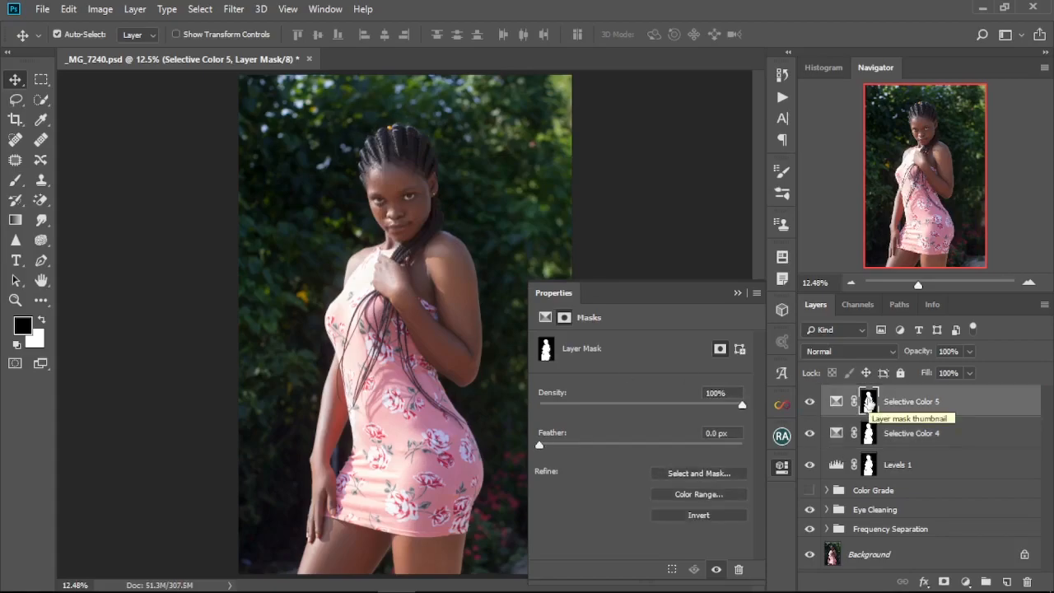
key("ctrl+i")
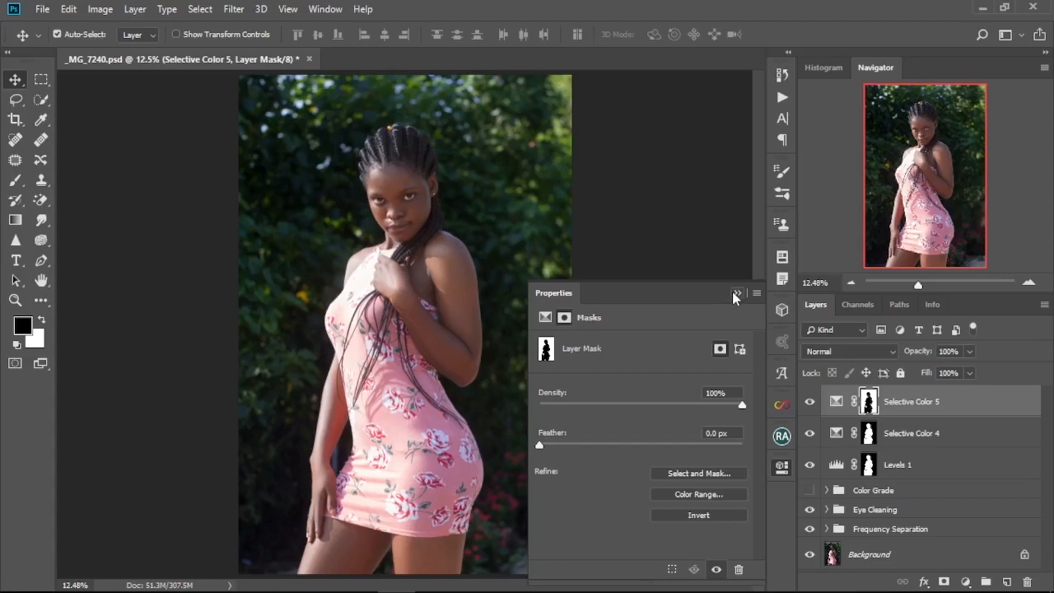
In the Selective Color 5 adjustment, set the Neutrals to Black +6% and Yellow -8%.
left_click(837, 402)
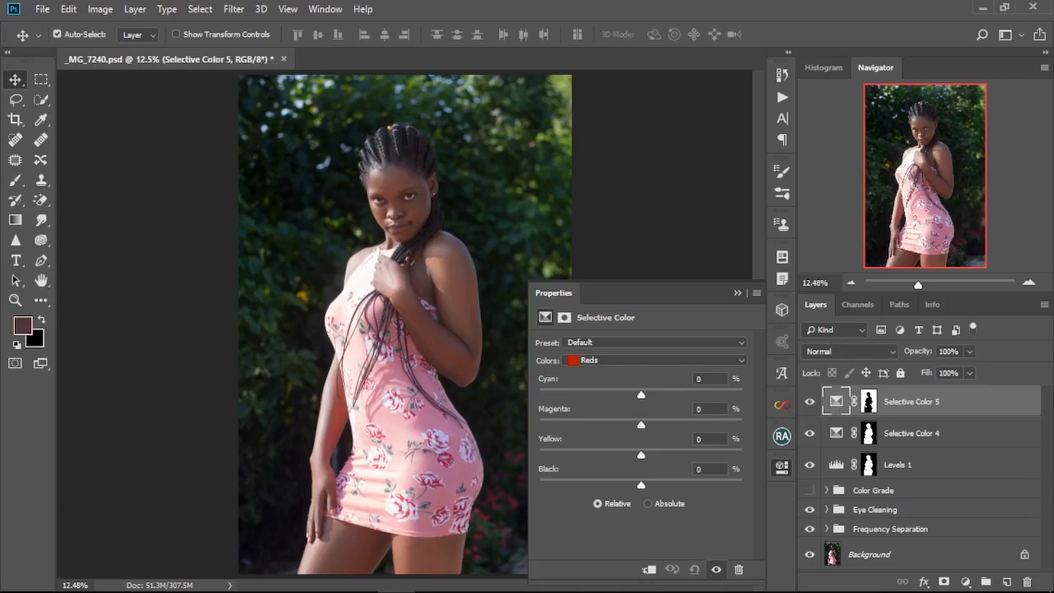
left_click(740, 360)
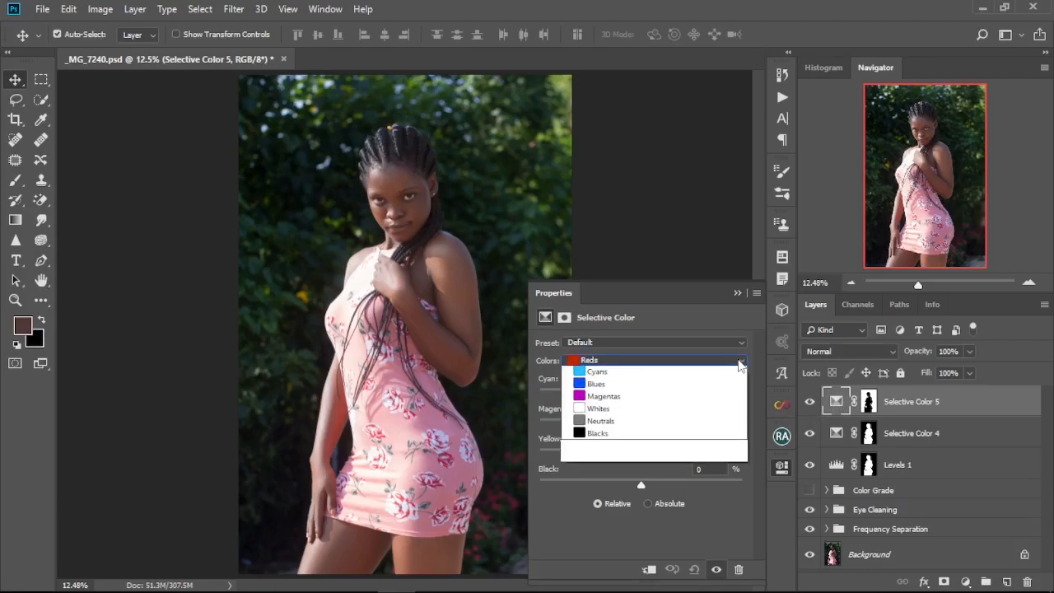
left_click(623, 459)
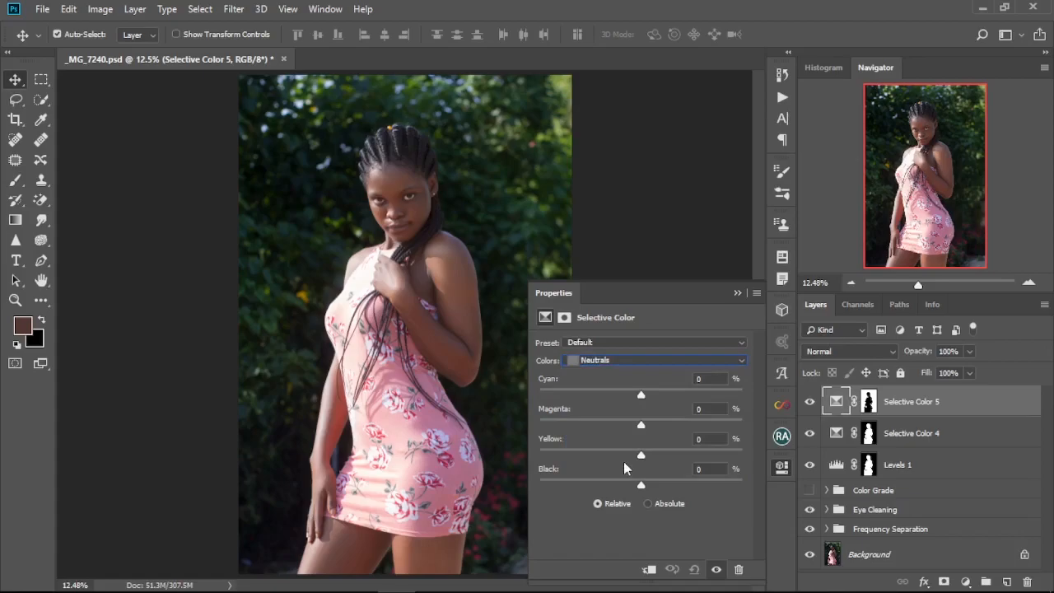
left_click(704, 468)
scroll(705, 469, "up", 6)
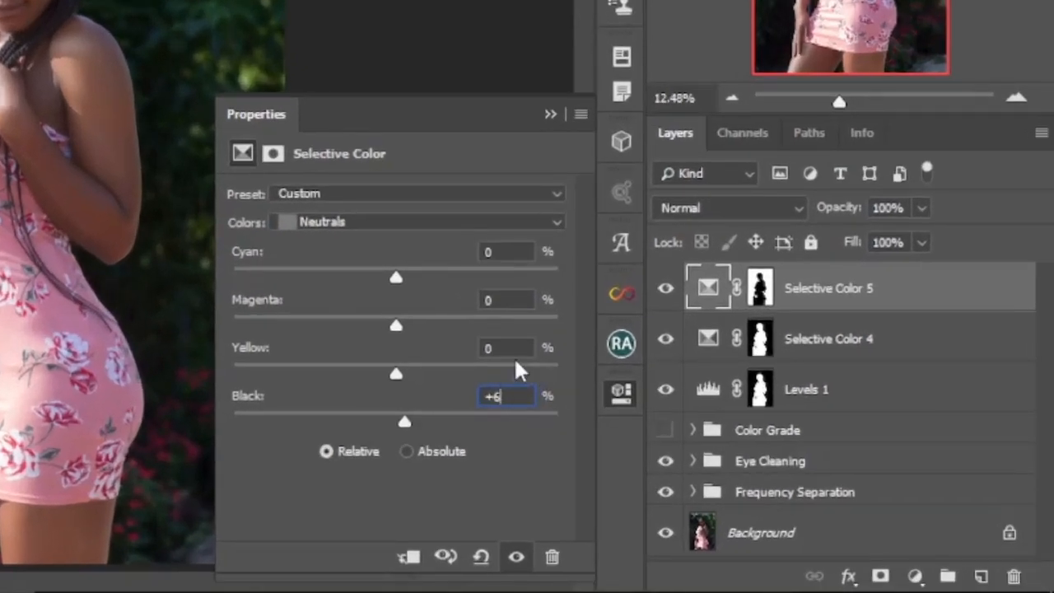
key("shift+Tab")
type("-8")
Set the Greens in Selective Color 5 to Black +100%, Yellow -90%, Magenta +100% and Cyan -100%.
left_click(560, 221)
left_click(406, 279)
left_click(482, 397)
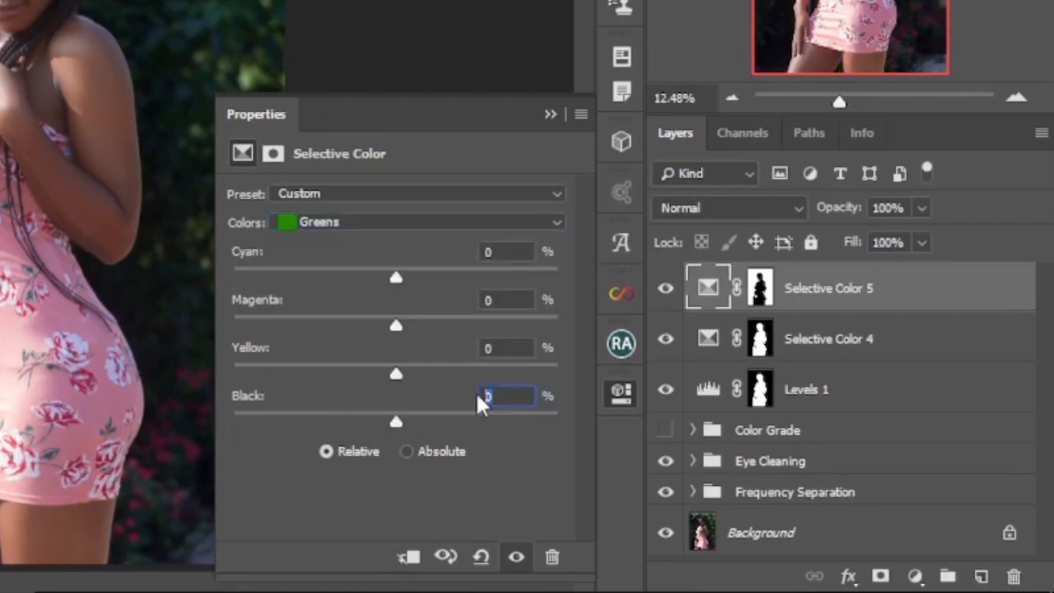
type("+100")
left_click(481, 347)
type("-90")
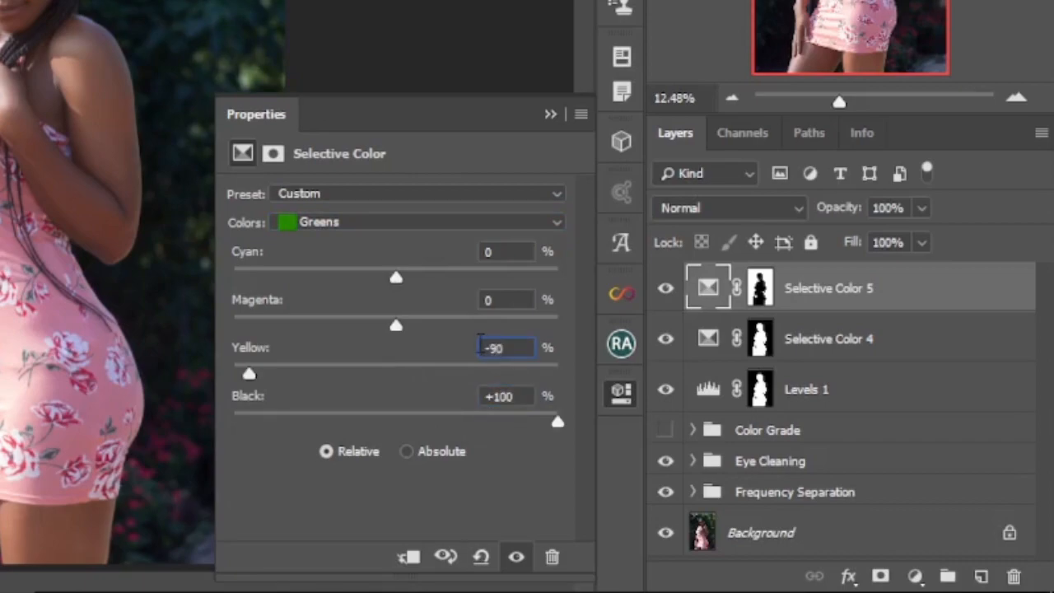
left_click(478, 301)
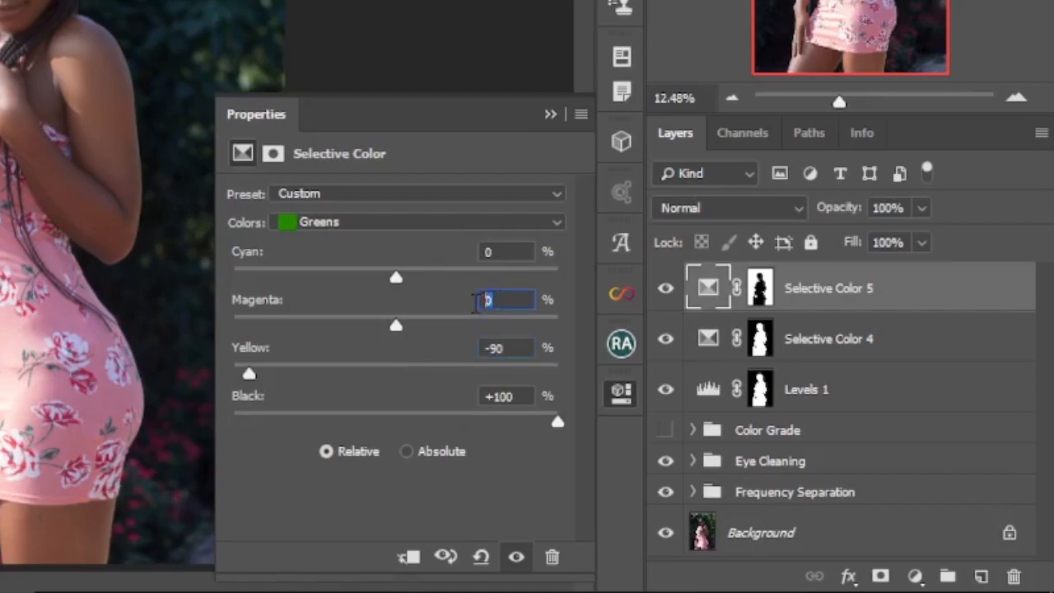
type("+100")
left_click(475, 252)
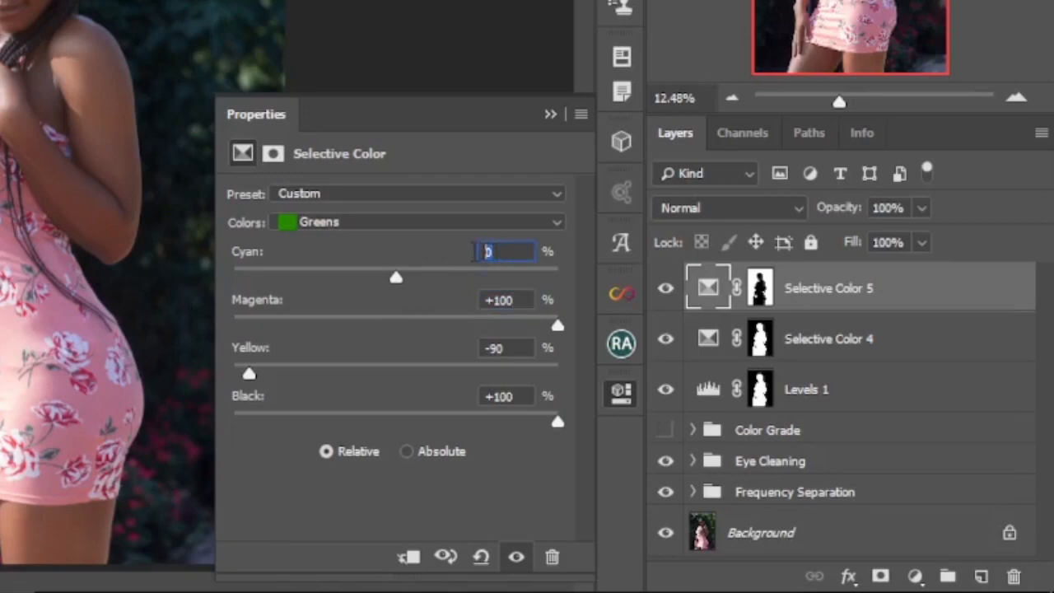
type("-100")
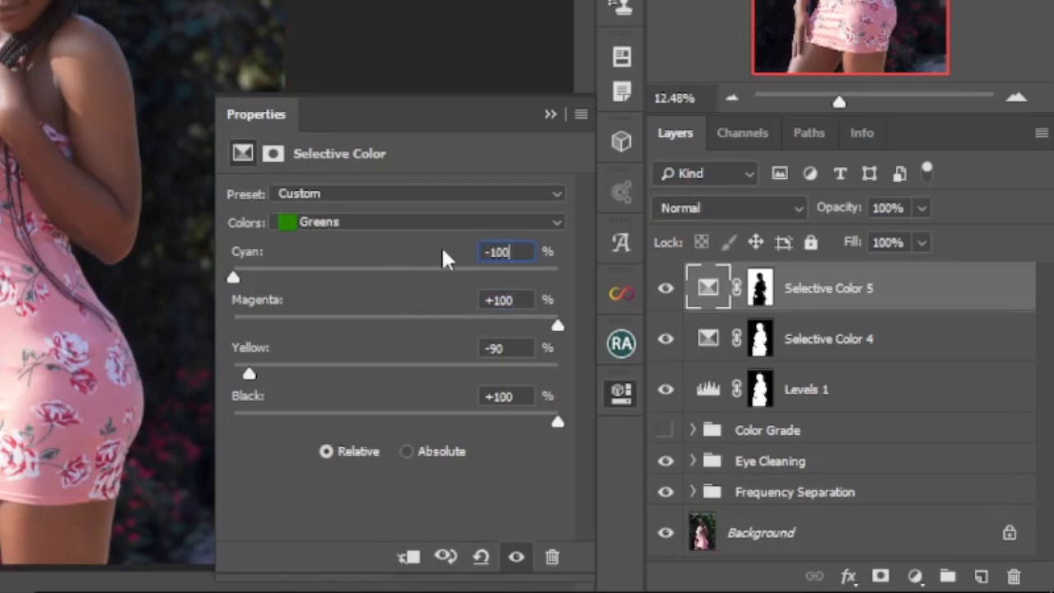
Set the Yellows in Selective Color 5 to Black +77%, Yellow +94%, Magenta +89% and Cyan +60%.
left_click(555, 220)
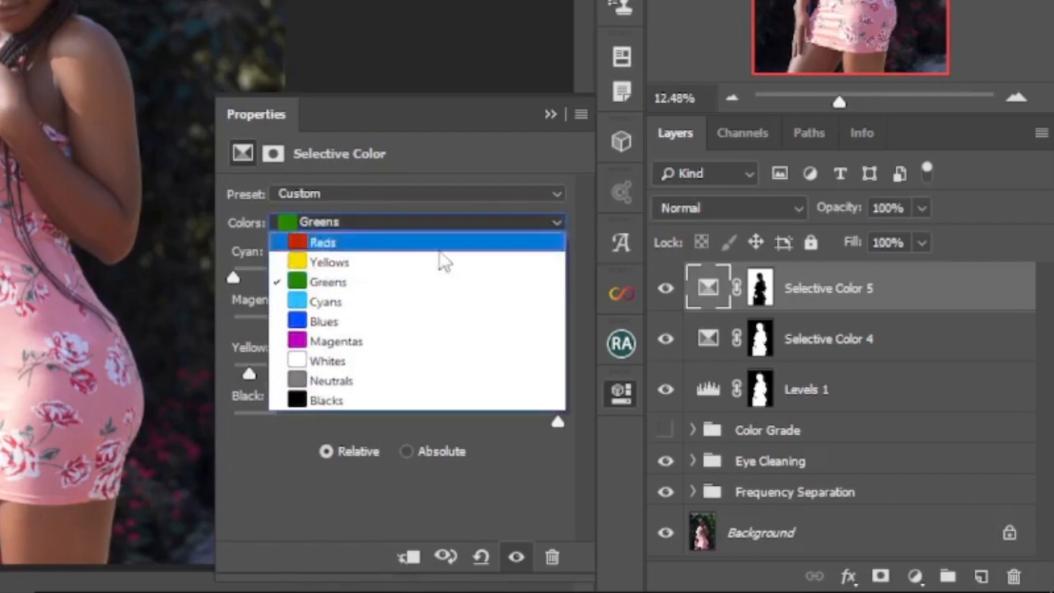
left_click(404, 264)
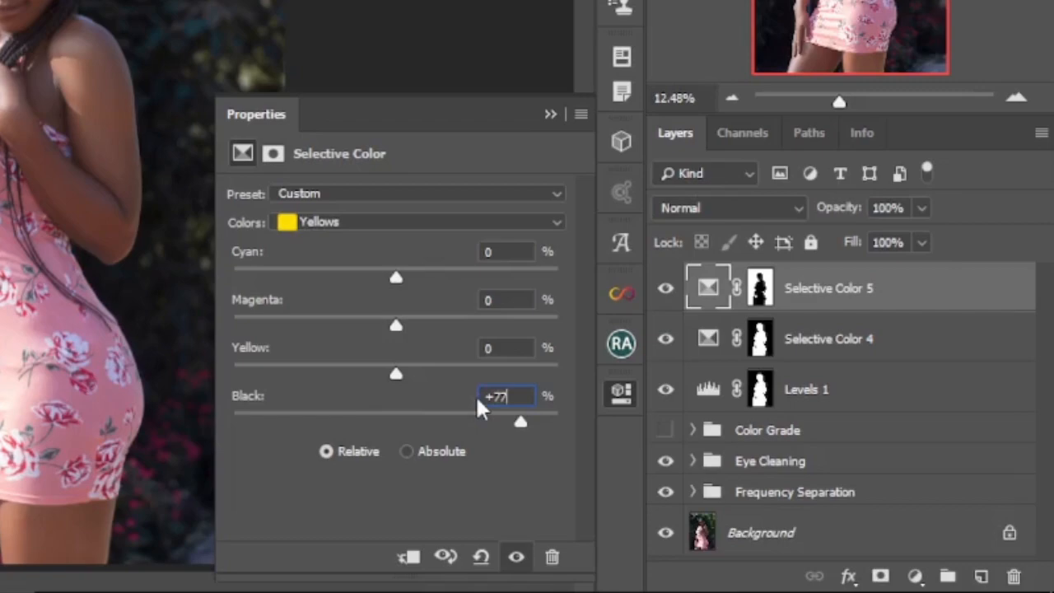
type("+94")
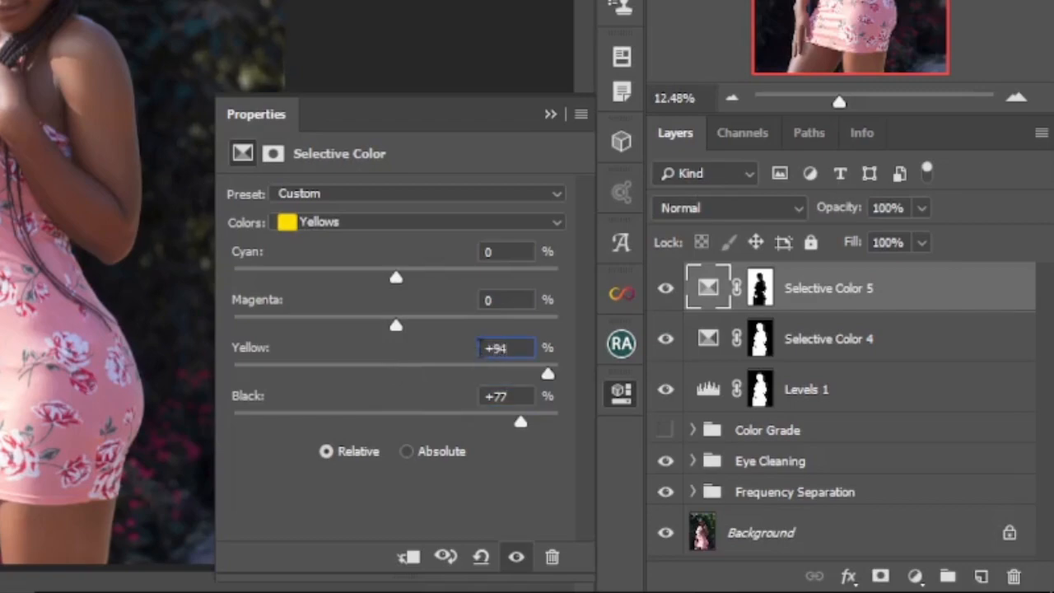
left_click(493, 300)
type("+89")
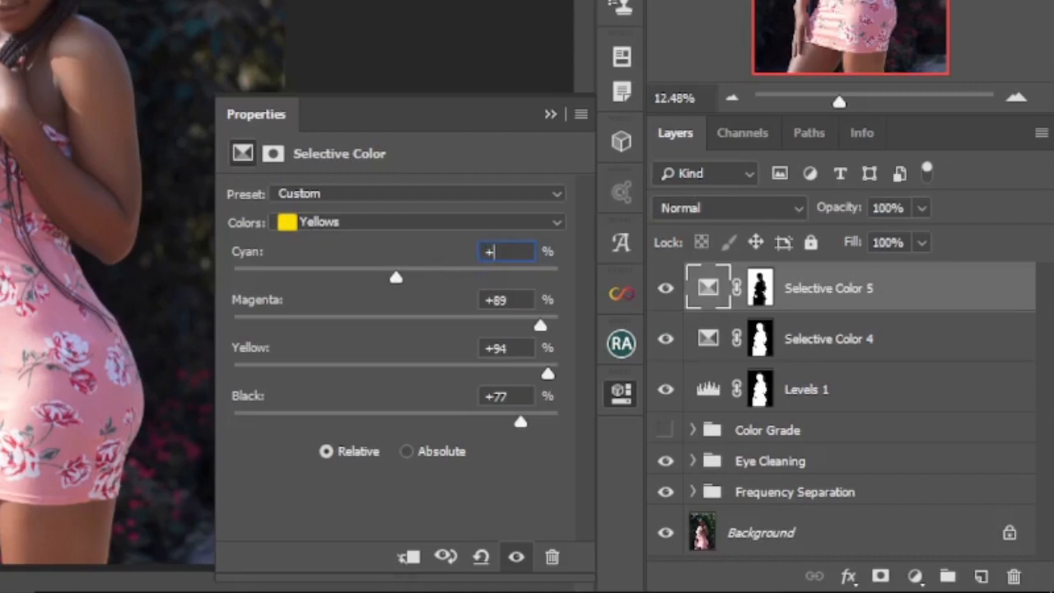
type("+60")
Set the Reds in Selective Color 5 to Black -84%, Yellow -3%, Magenta +59% and Cyan +1%.
left_click(550, 224)
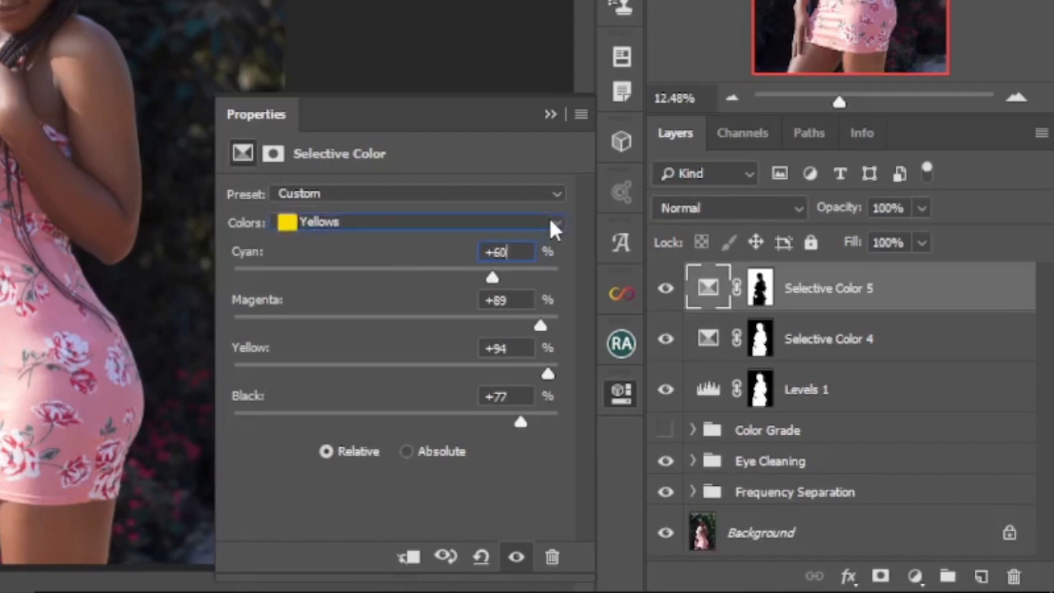
left_click(356, 243)
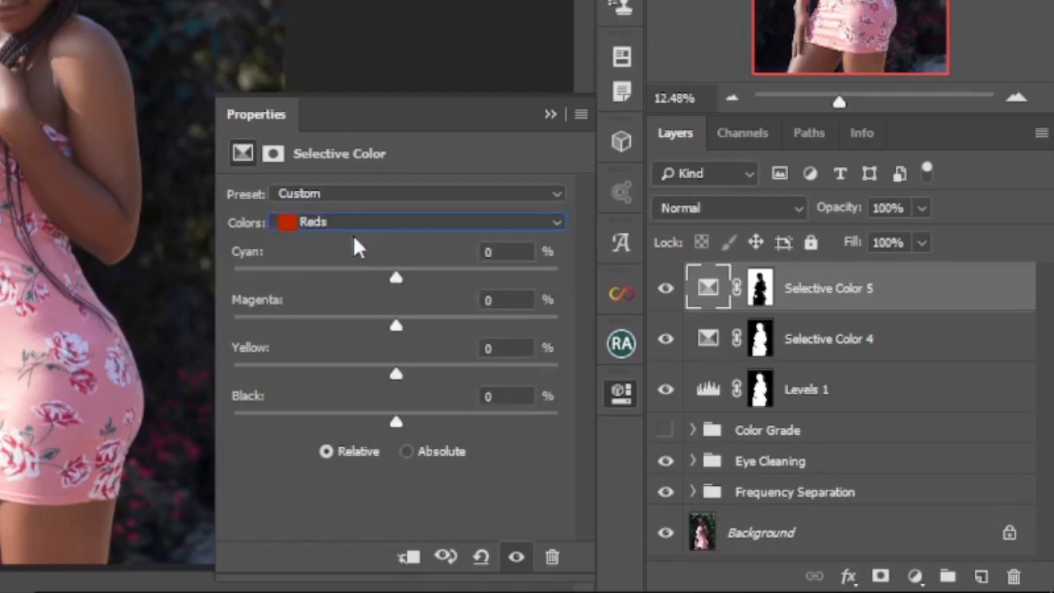
left_click(481, 396)
type("-84")
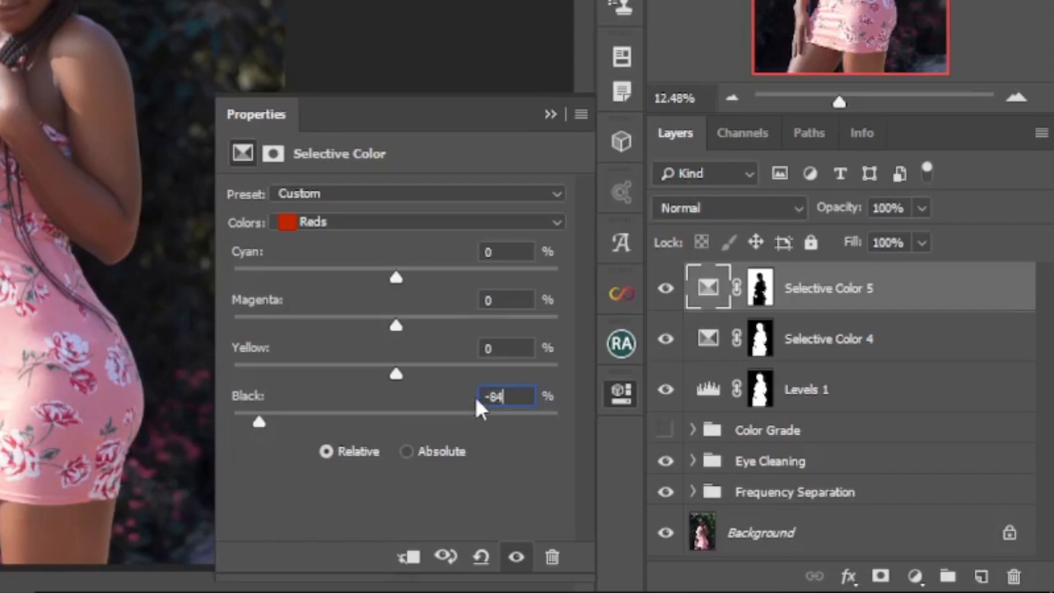
left_click(479, 349)
type("-3")
type("59")
left_click(482, 253)
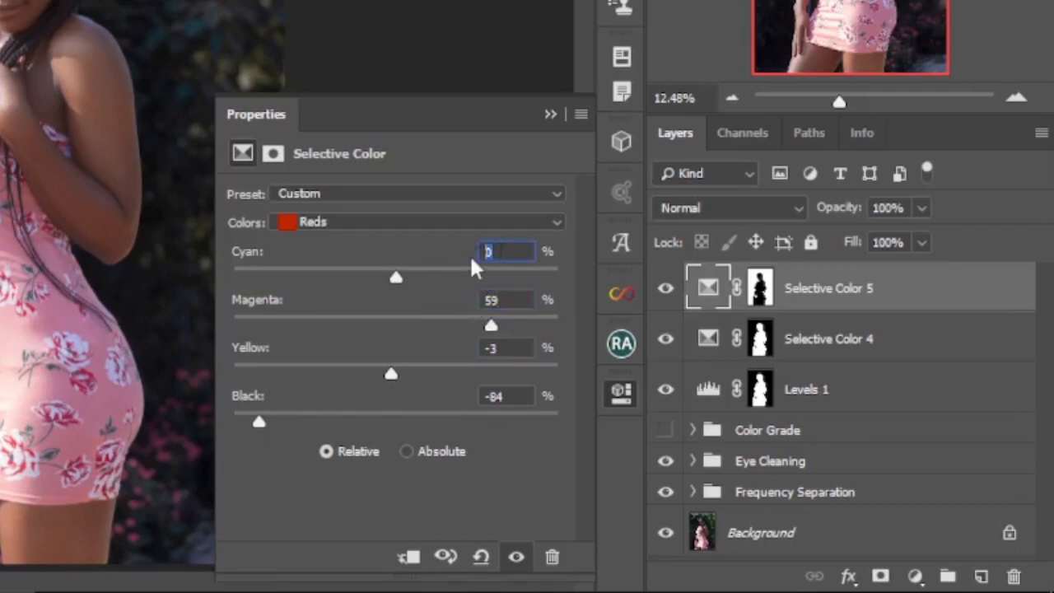
type("+1")
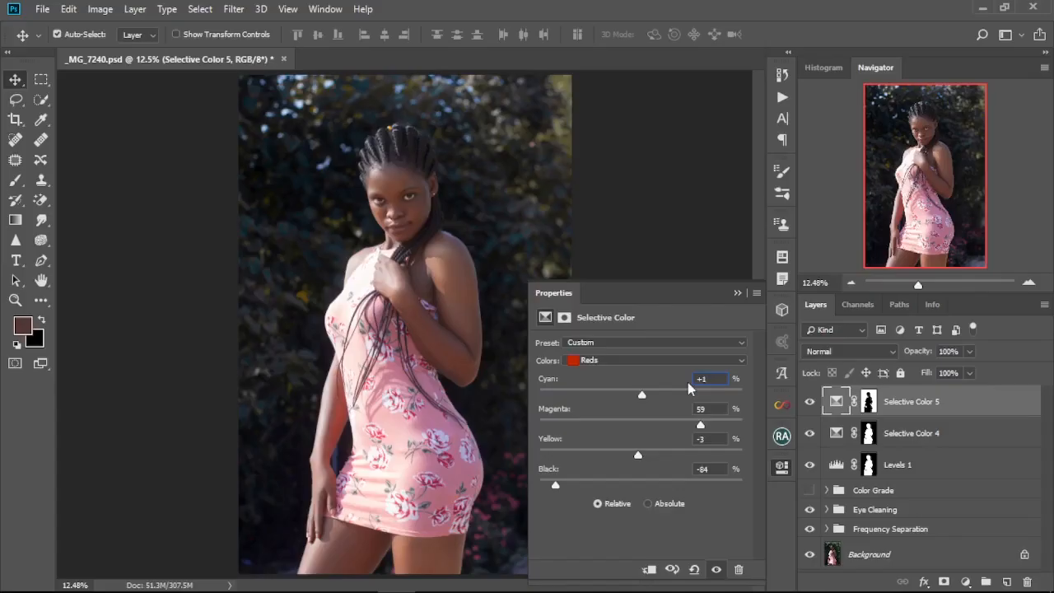
Compare the portrait with and without the Selective Color 5 adjustment.
left_click(737, 293)
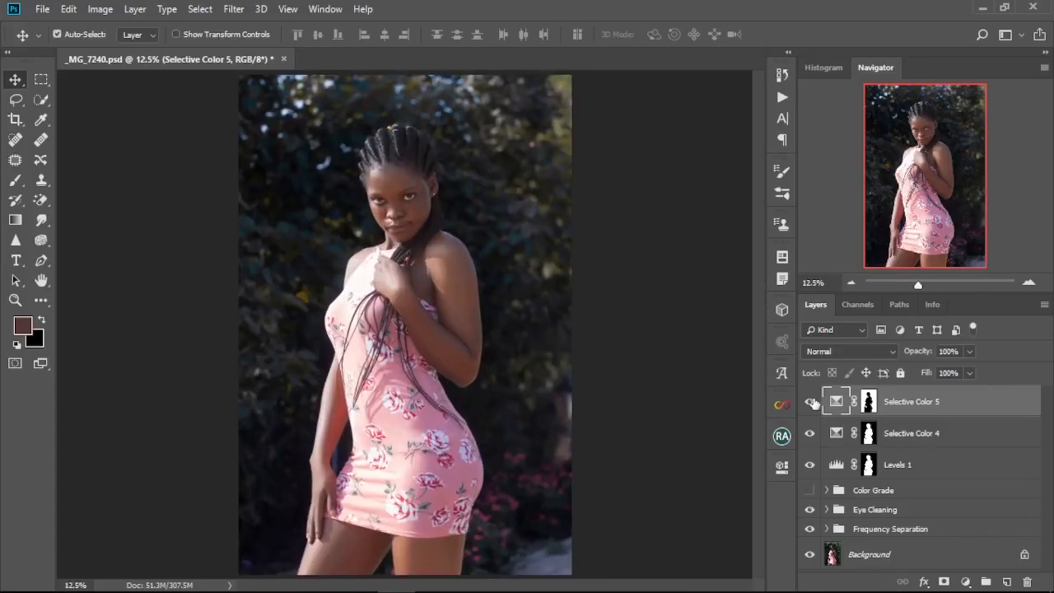
left_click(810, 402)
left_click(810, 402)
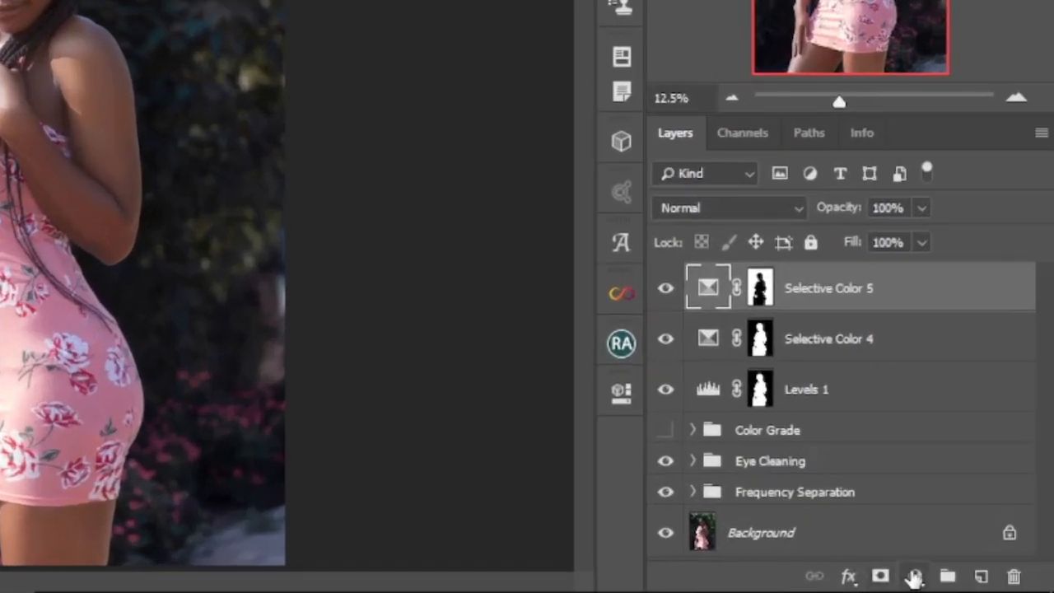
Add a Hue/Saturation adjustment on top and replace its mask with a copy of the Selective Color 5 mask.
left_click(965, 582)
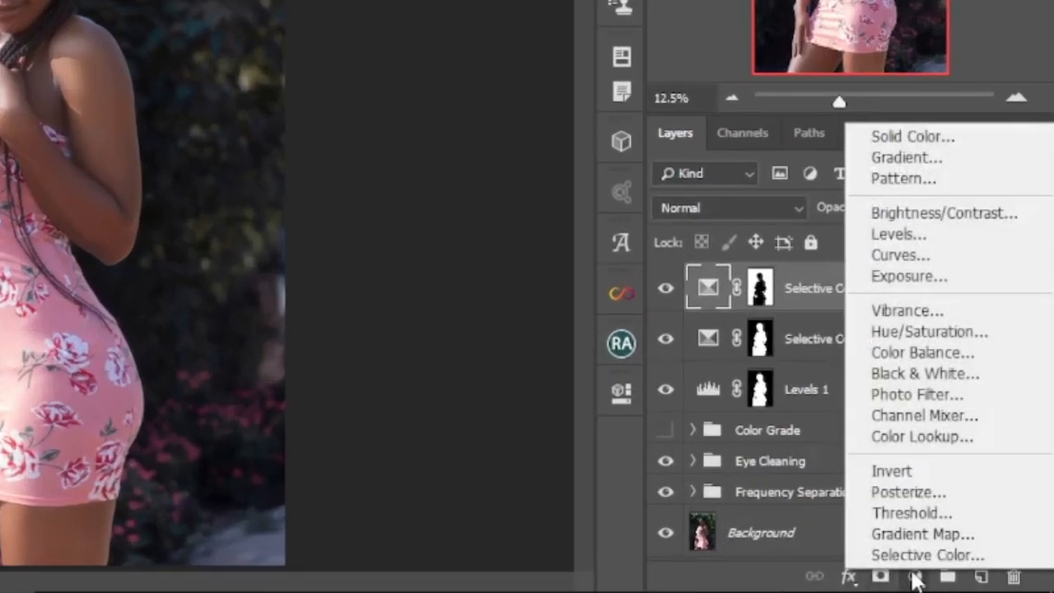
left_click(928, 332)
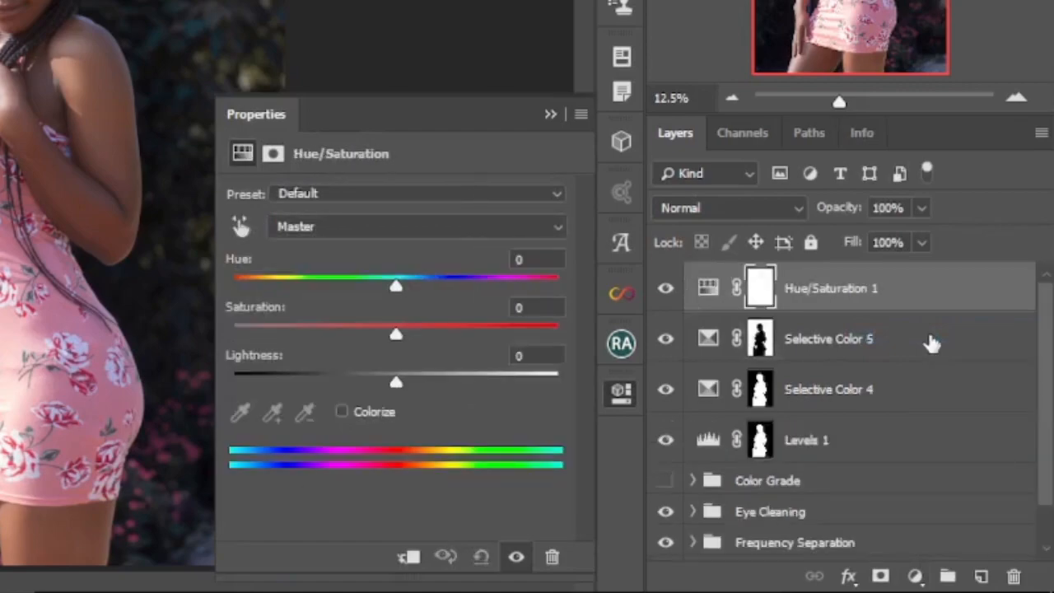
left_click(762, 295)
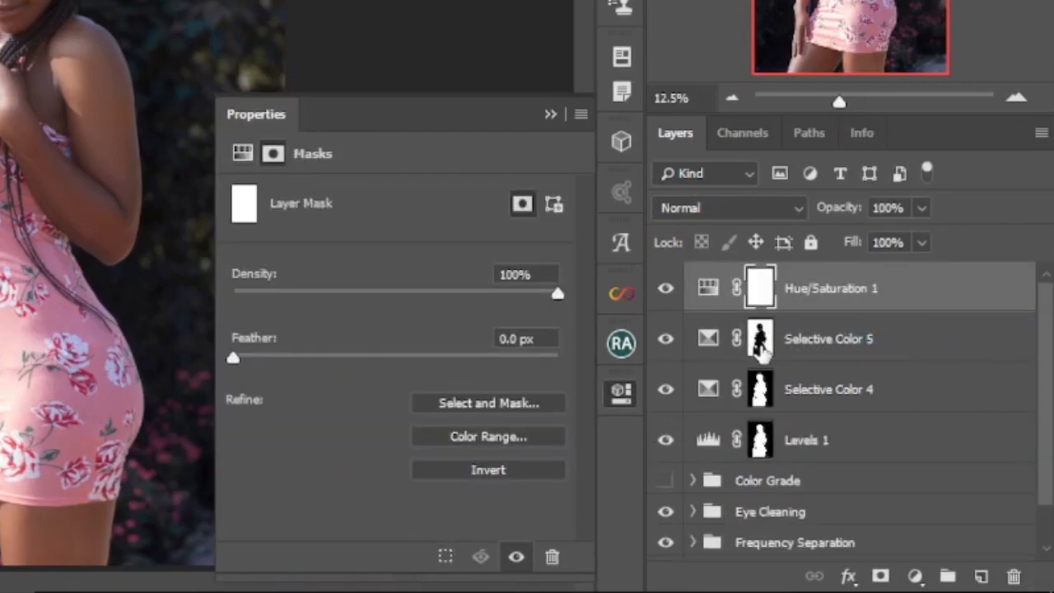
left_click(760, 341)
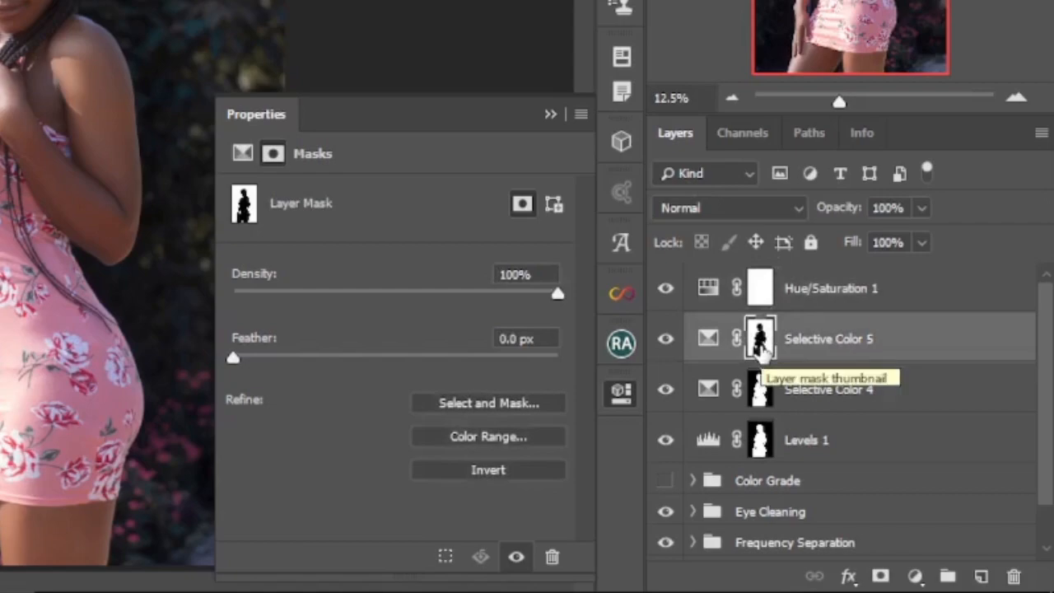
left_click_drag(759, 344, 764, 285)
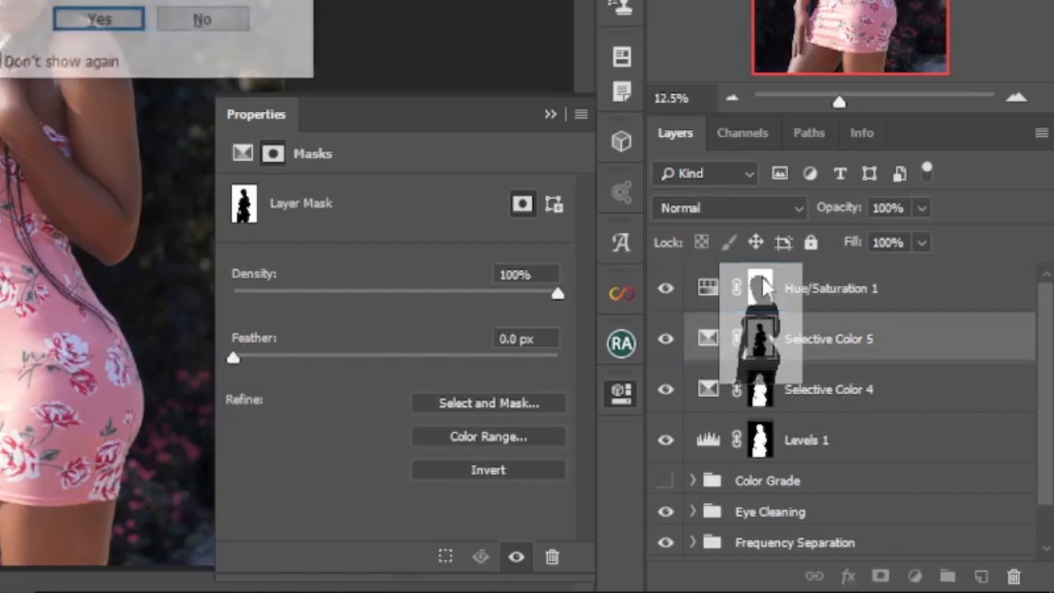
left_click(120, 23)
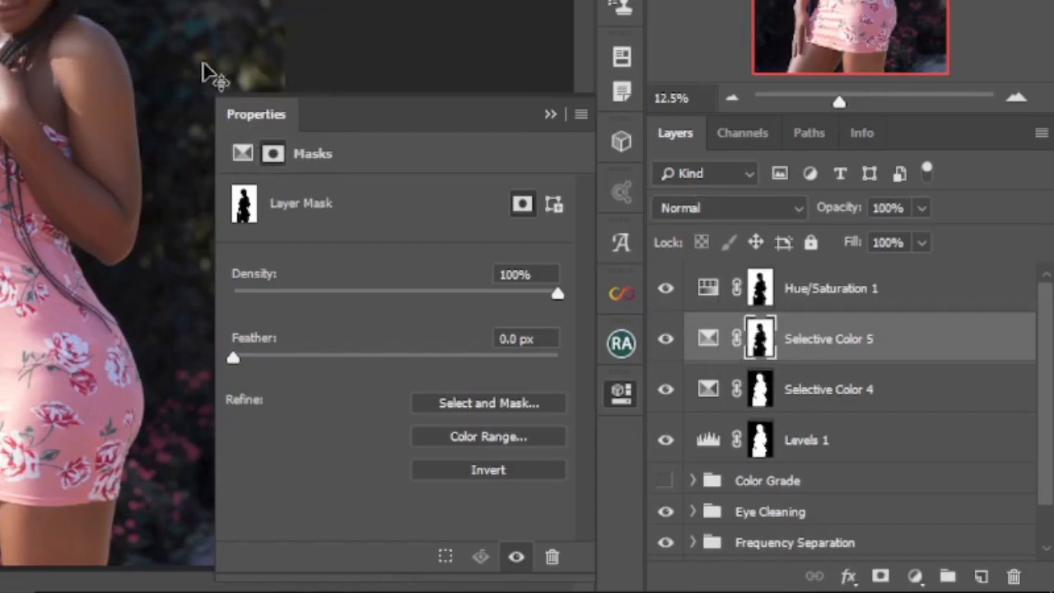
Set Hue -26 and Saturation +34 in Hue/Saturation 1 and compare the background with and without it.
left_click(708, 288)
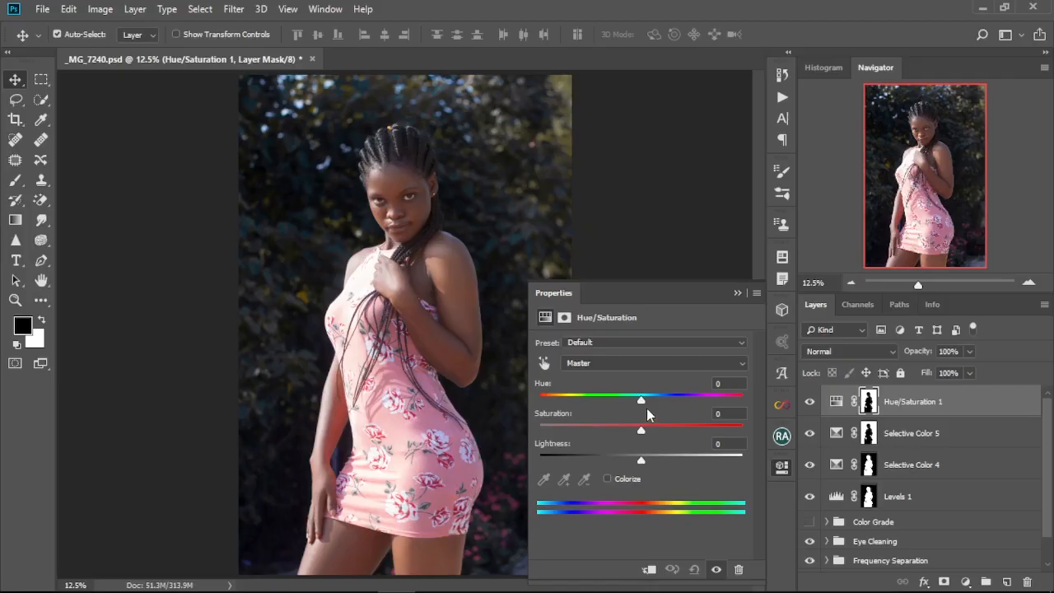
left_click(644, 409)
left_click_drag(643, 409, 618, 402)
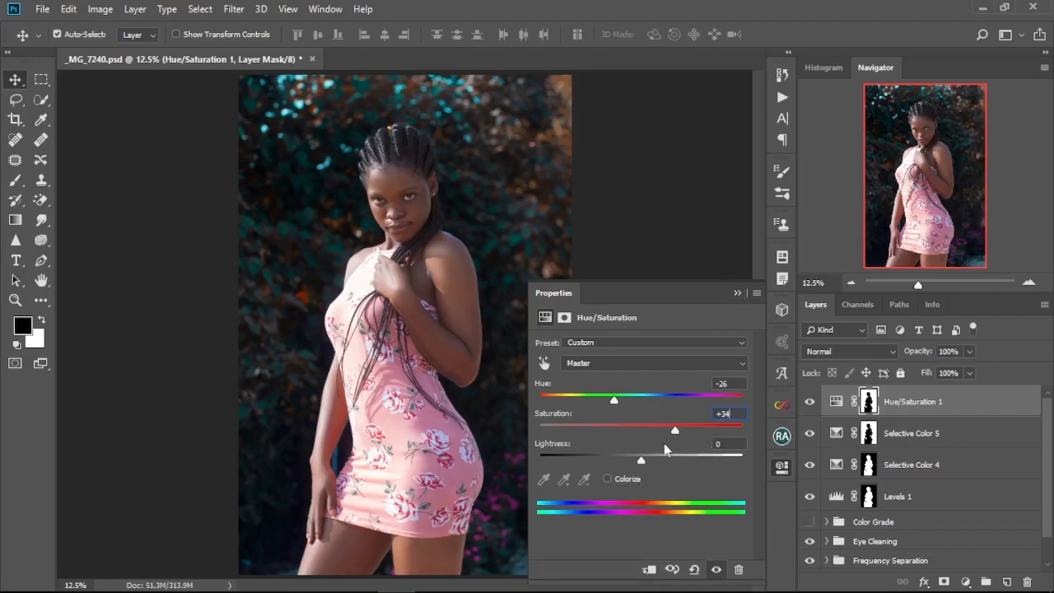
left_click(738, 293)
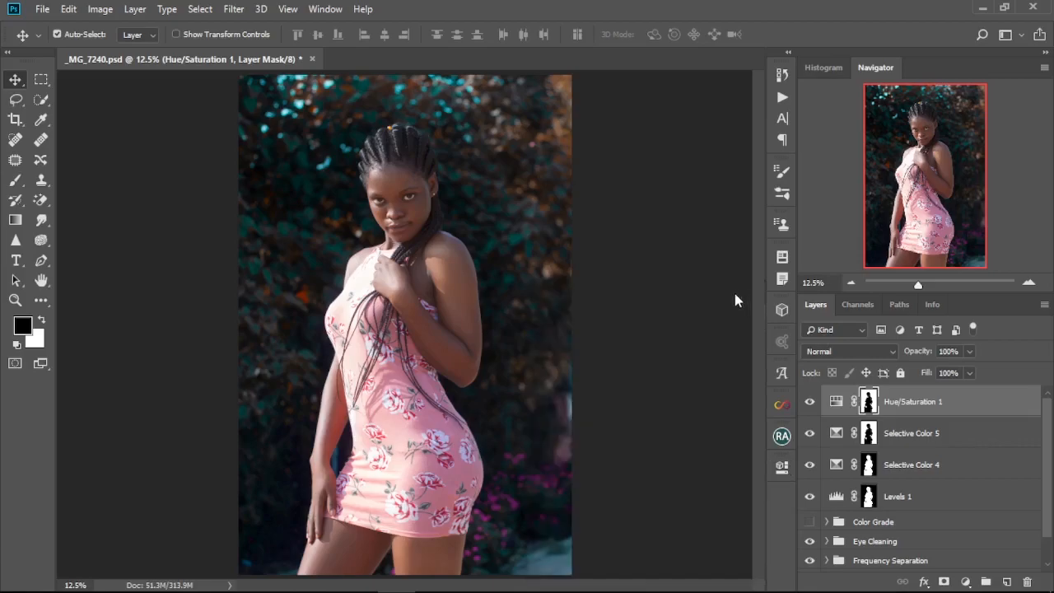
left_click(810, 403)
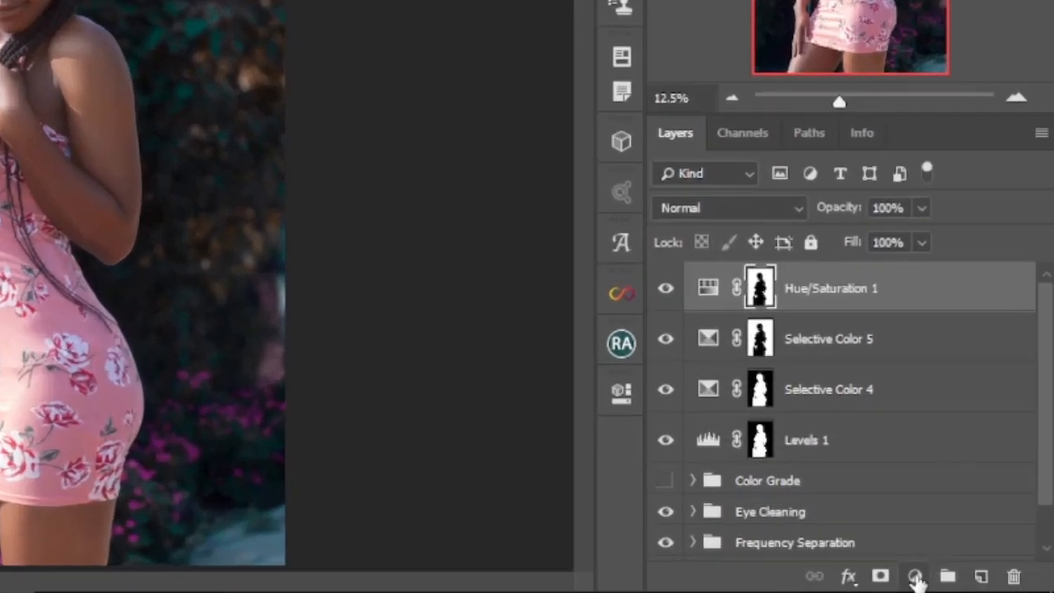
Add a second Hue/Saturation adjustment on top, replace its mask with a copy of the Hue/Saturation 1 mask, and invert it.
left_click(916, 578)
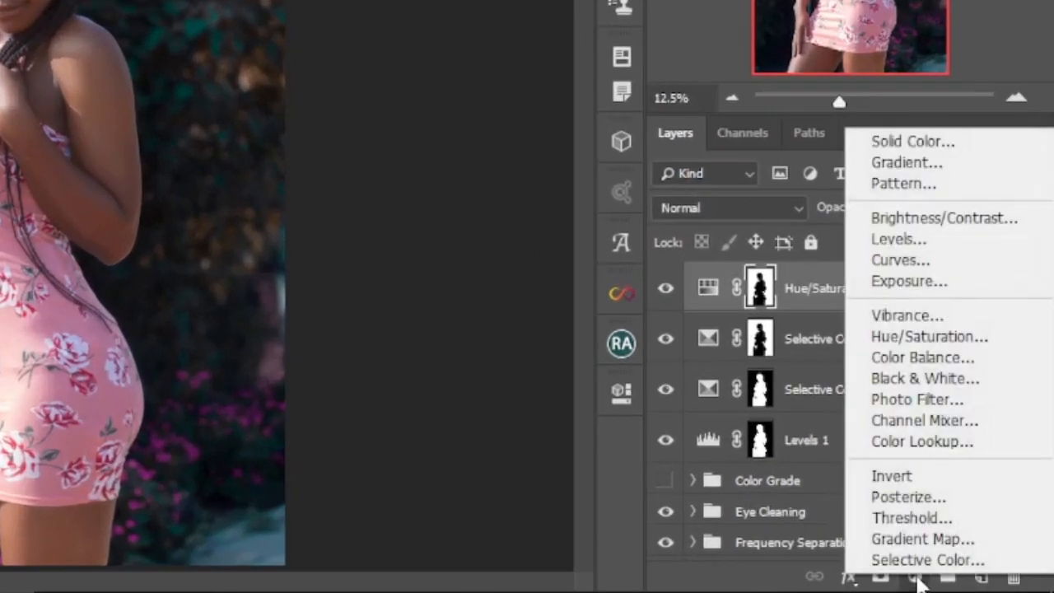
left_click(900, 337)
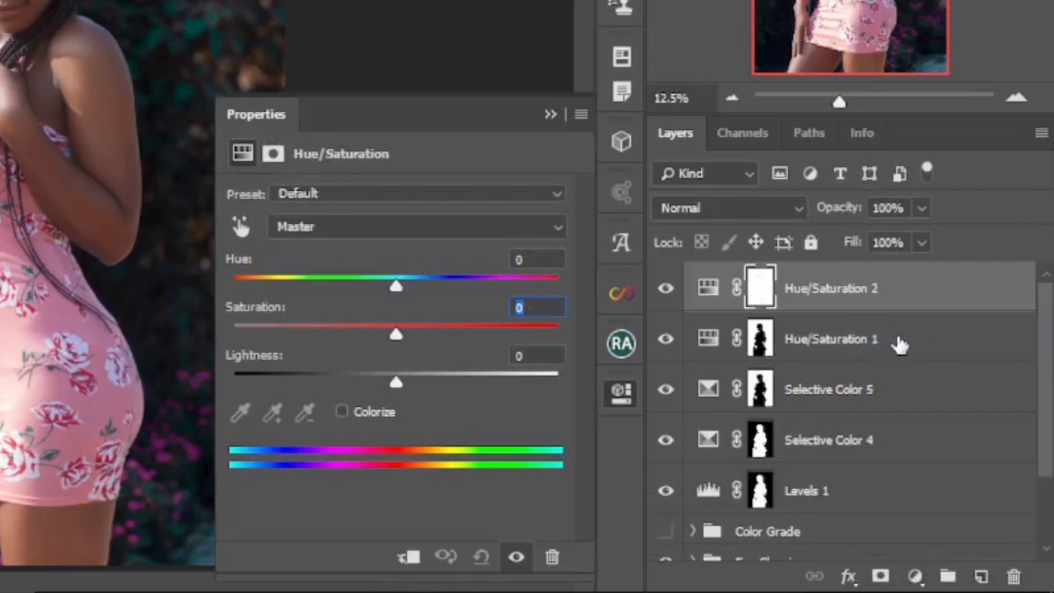
left_click(761, 338)
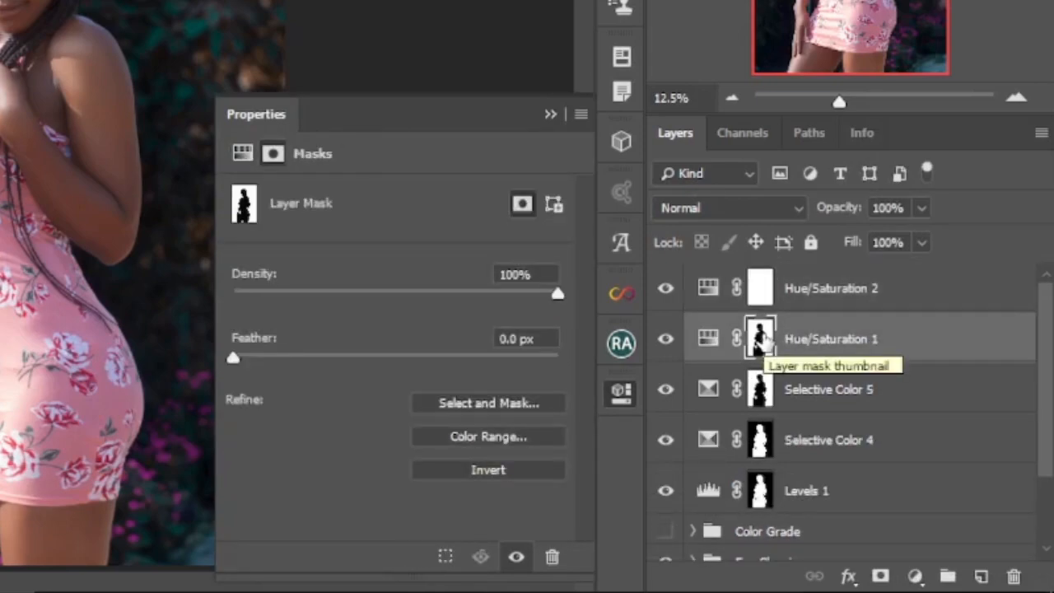
left_click_drag(761, 338, 757, 288)
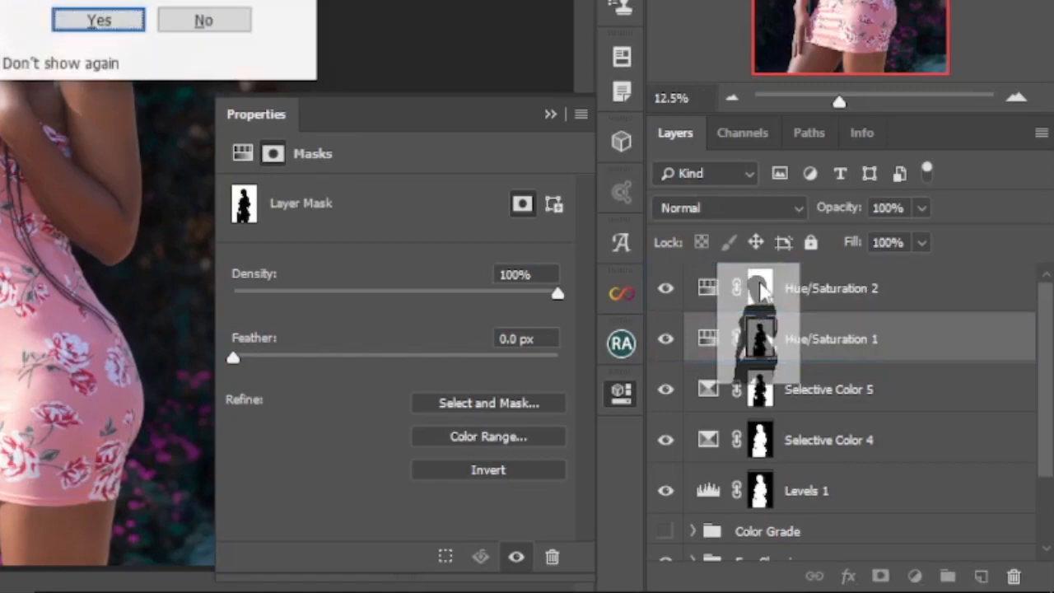
left_click(94, 23)
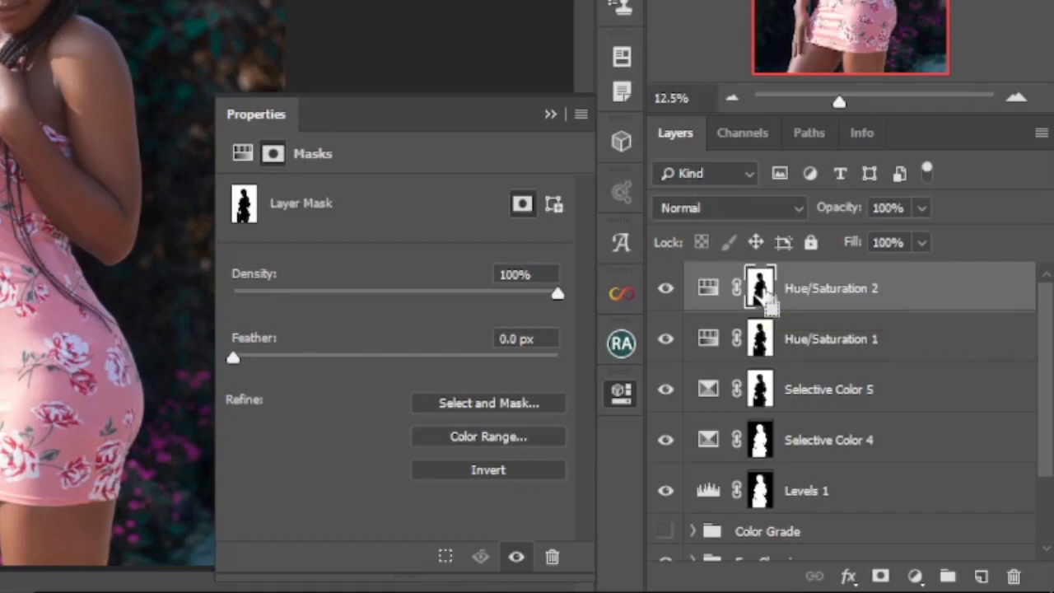
key("ctrl+i")
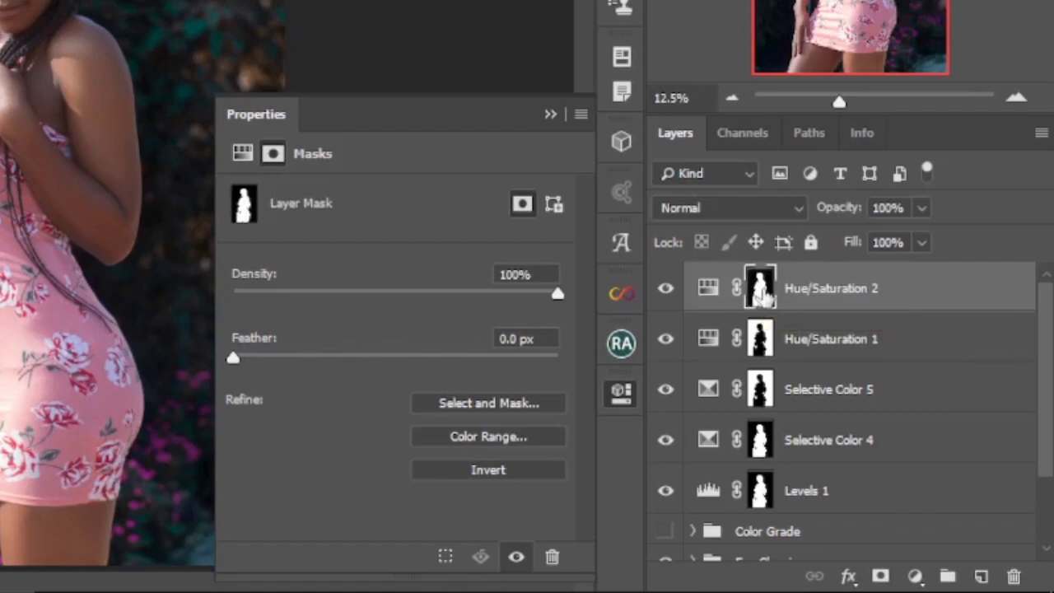
Set the Hue to +13 and the Saturation to +40 in Hue/Saturation 2.
left_click(708, 296)
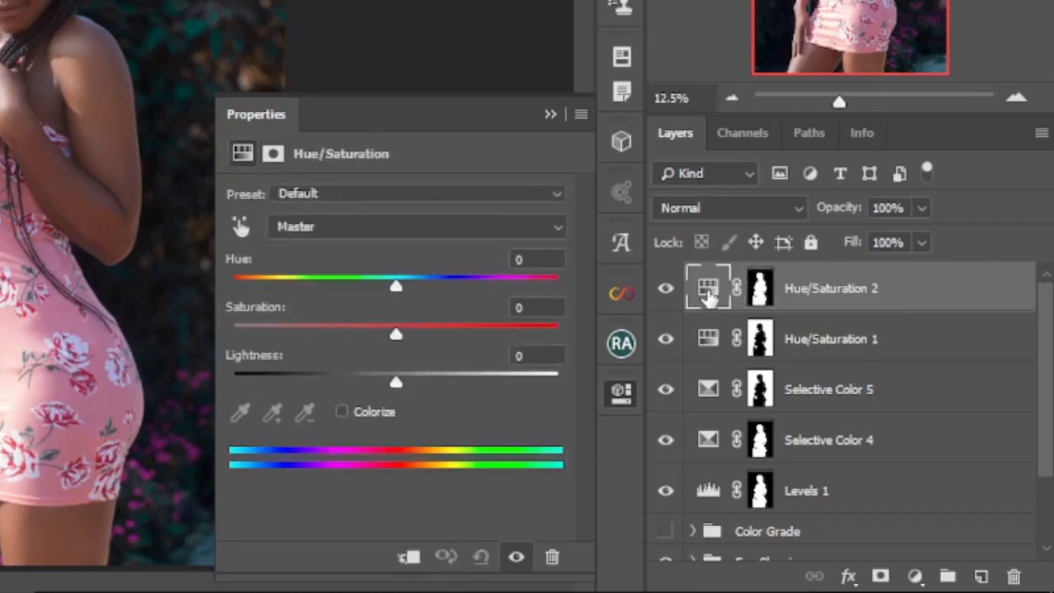
left_click(527, 260)
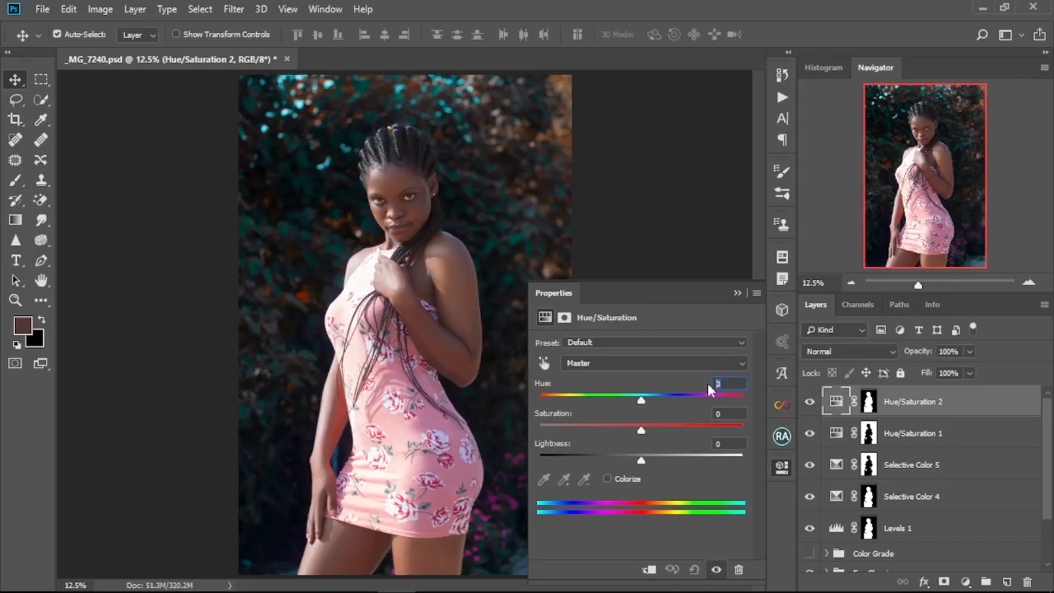
type("13")
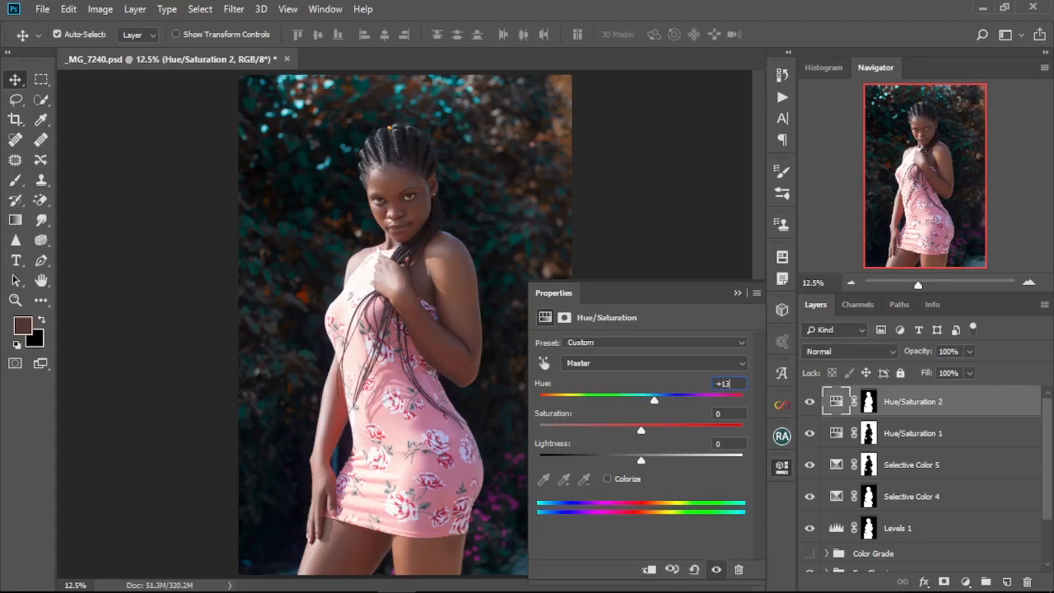
left_click(714, 414)
type("40")
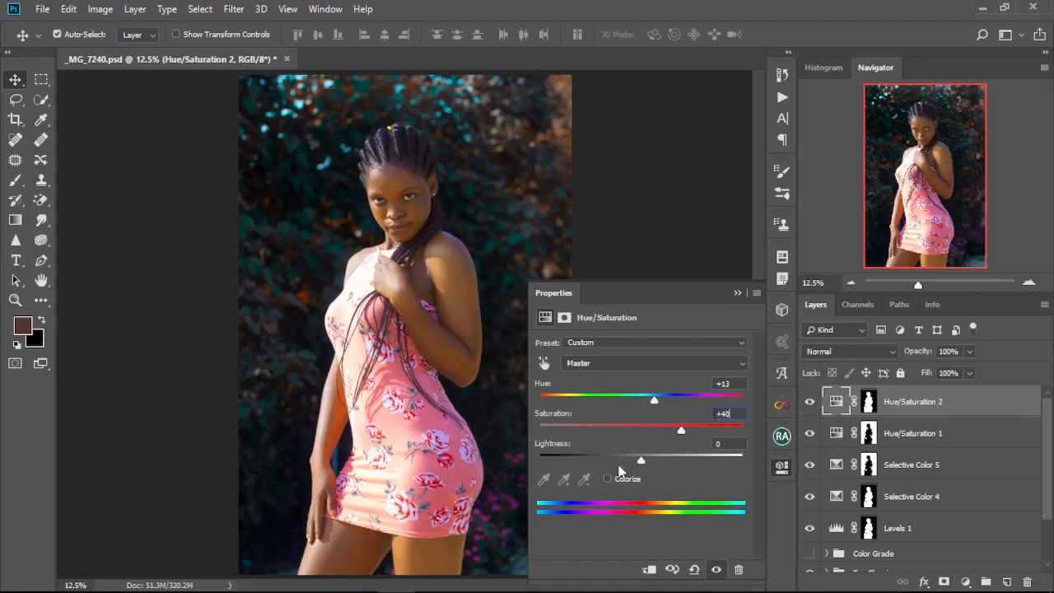
left_click(738, 292)
Paint black on the Hue/Saturation 2 mask over the woman's face, hair and shoulder, reducing the brush to 250 px.
left_click(866, 402)
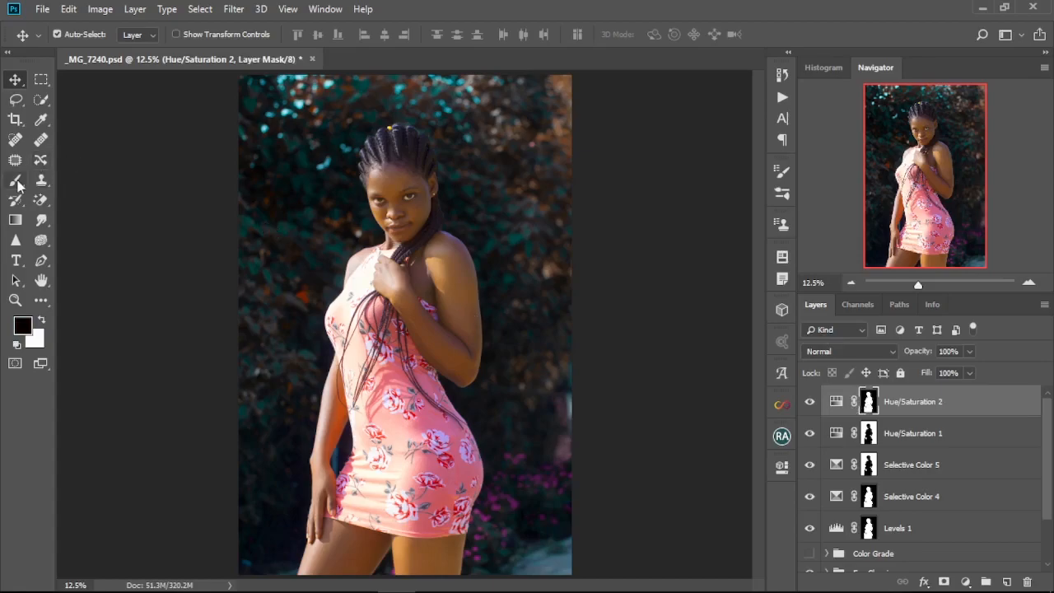
left_click(17, 183)
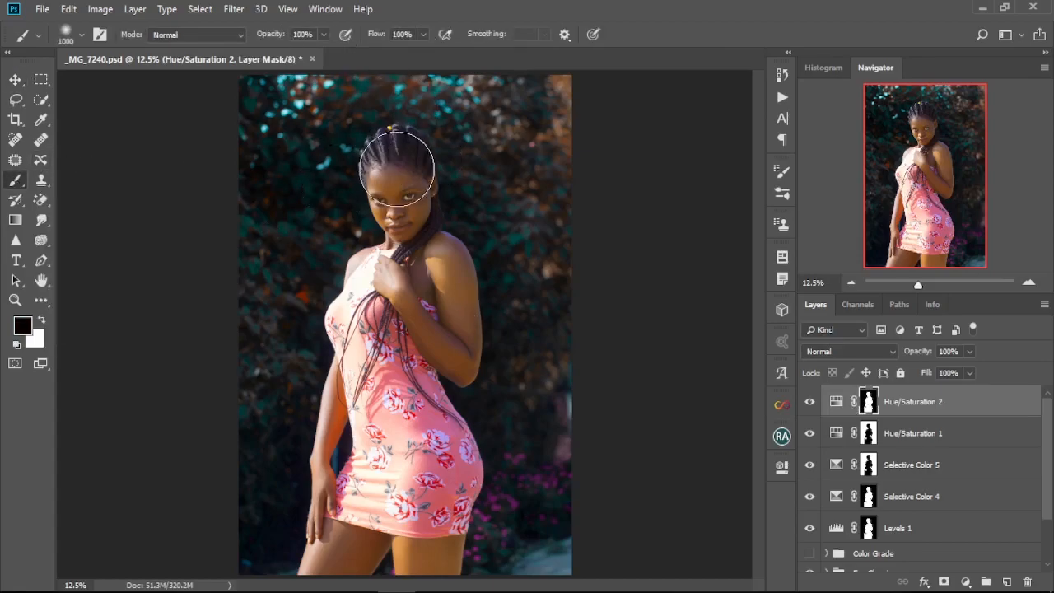
scroll(394, 220, "up", 2)
scroll(394, 220, "up", 2)
left_click_drag(450, 223, 389, 320)
key("bracketleft")
key("bracketleft")
key("bracketleft")
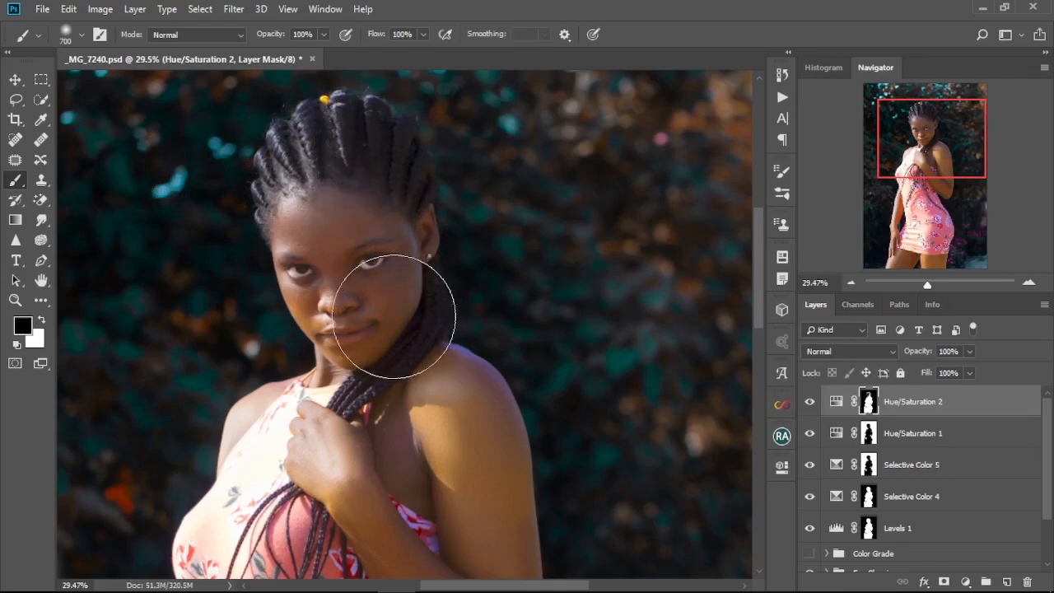
key("bracketleft")
key("bracketleft")
key("bracketleft")
key("bracketleft")
key("bracketleft")
key("bracketleft")
key("bracketleft")
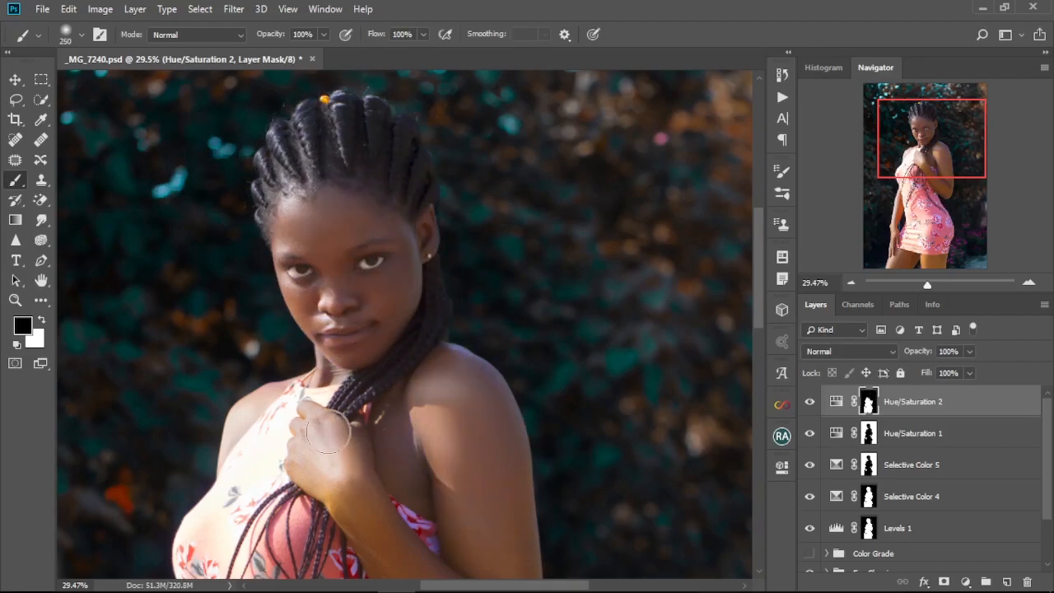
Paint the Hue/Saturation 2 effect off both arms and hands with black, using a 125 px brush for the lowered arm.
scroll(470, 498, "down", 3)
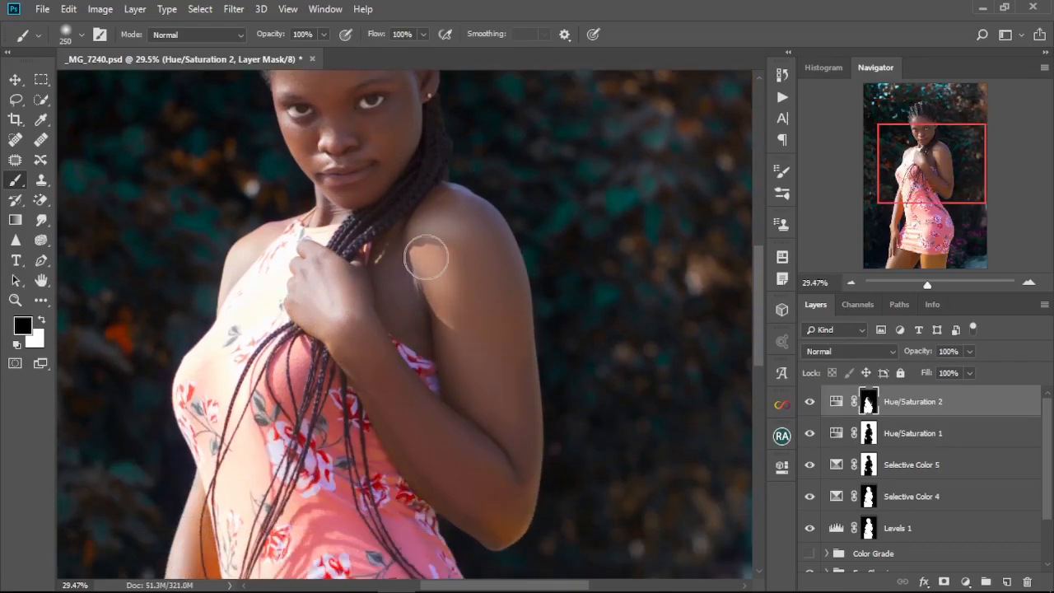
scroll(429, 472, "down", 7)
scroll(423, 336, "left", 2)
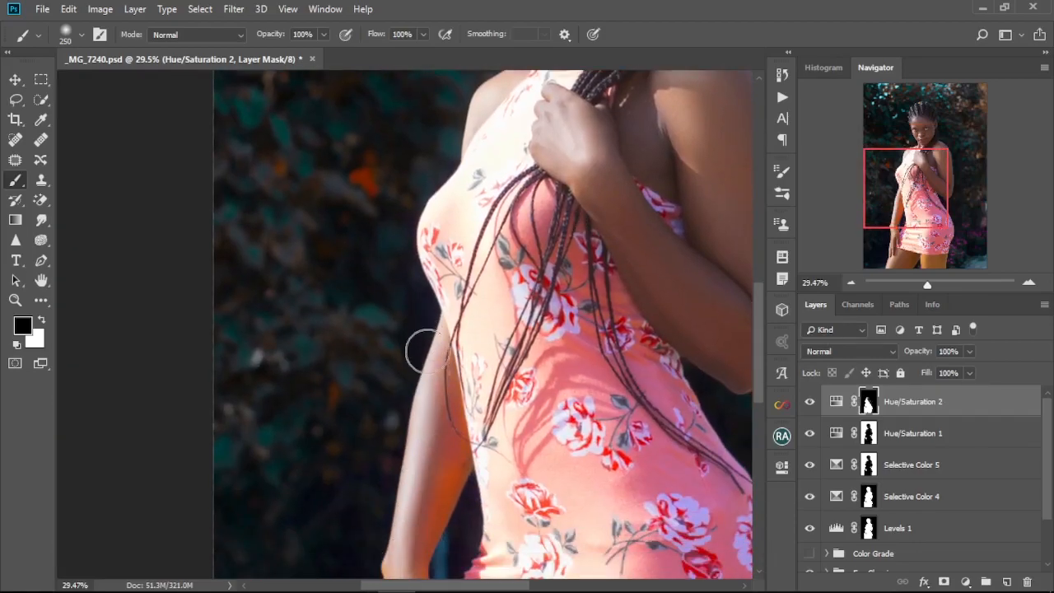
key("bracketleft")
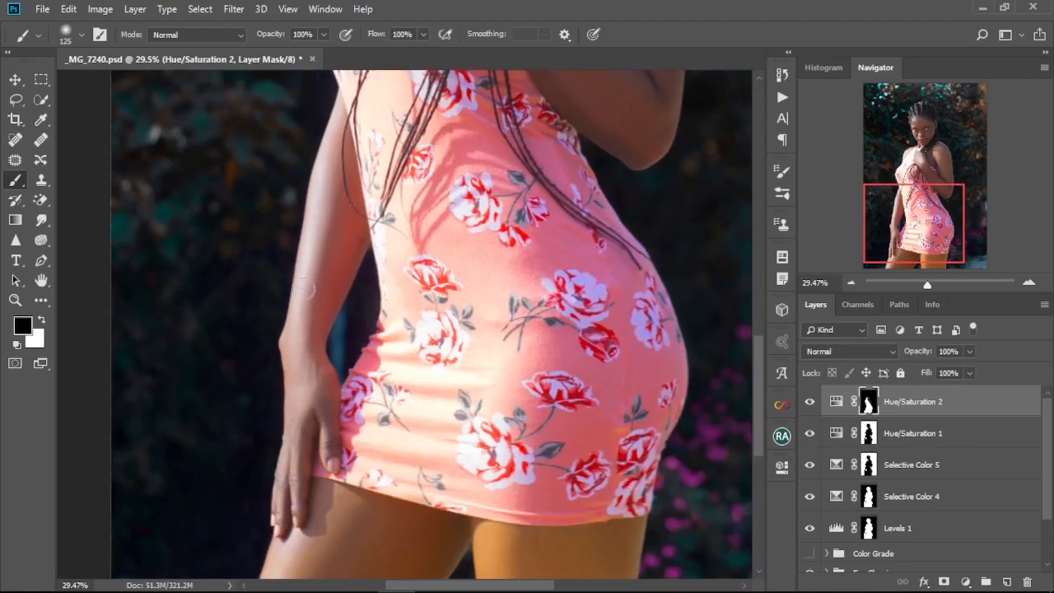
Paint the Hue/Saturation 2 effect off both thighs below the dress hem with black and switch the brush colour to white.
scroll(334, 453, "down", 3)
mouse_move(453, 378)
left_mouse_down()
mouse_move(561, 394)
mouse_move(514, 391)
mouse_move(496, 473)
mouse_move(581, 397)
left_mouse_up()
key("bracketleft")
key("bracketleft")
key("bracketleft")
scroll(520, 409, "up", 5)
key("x")
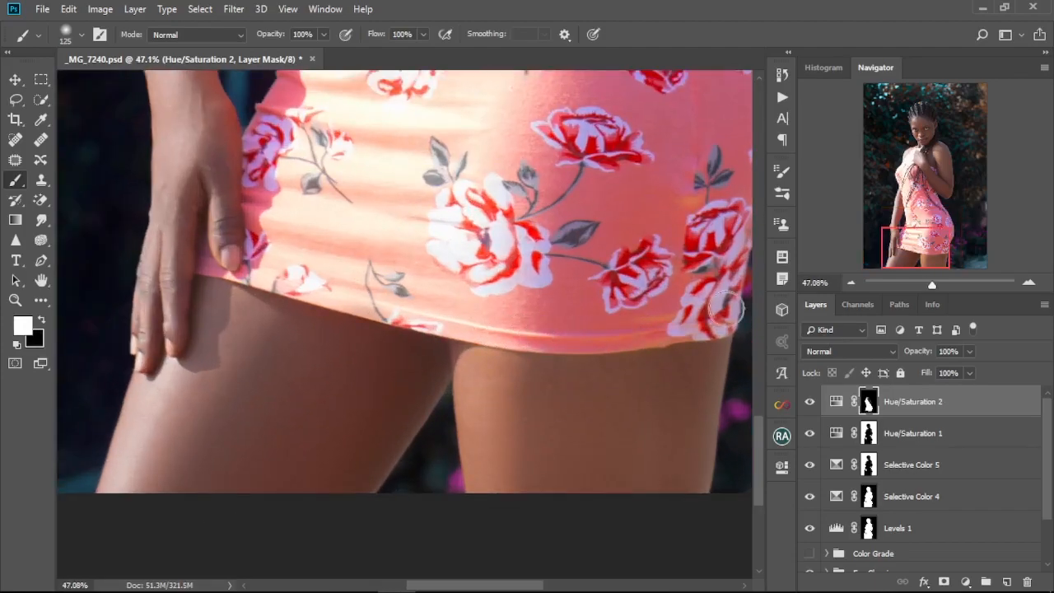
Inspect the Hue/Saturation 2 mask on its own, and compare the whole image with that adjustment hidden and shown.
scroll(312, 304, "up", 2)
key("ctrl+0")
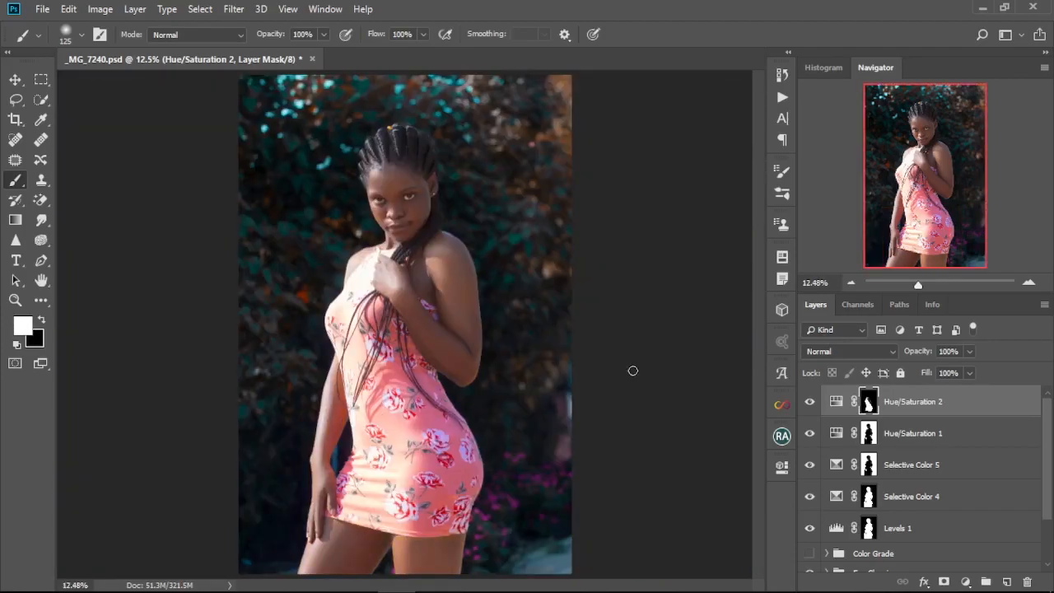
left_click(869, 402, "alt")
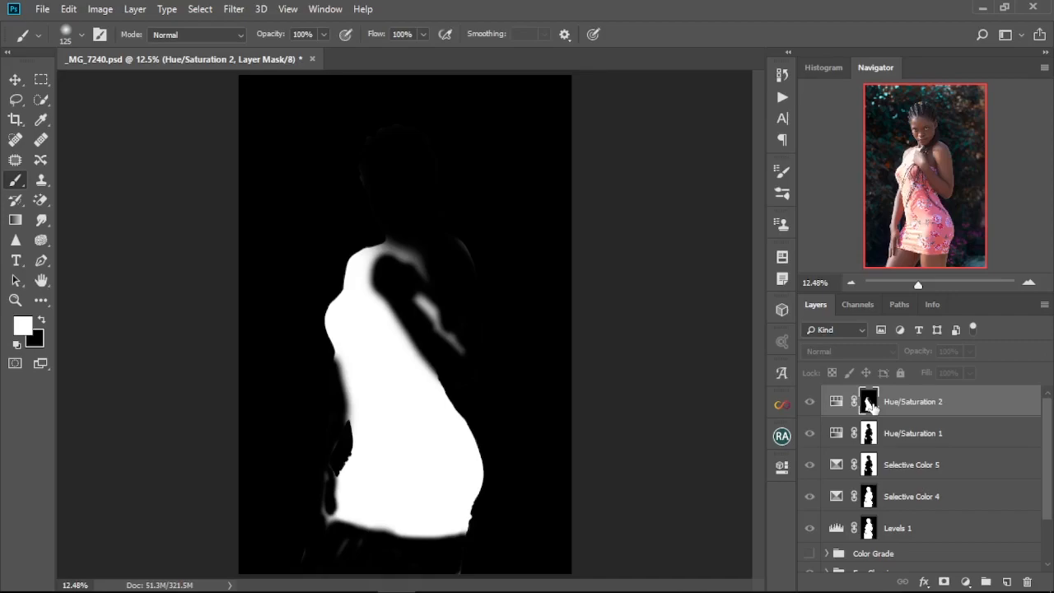
left_click(870, 402, "alt")
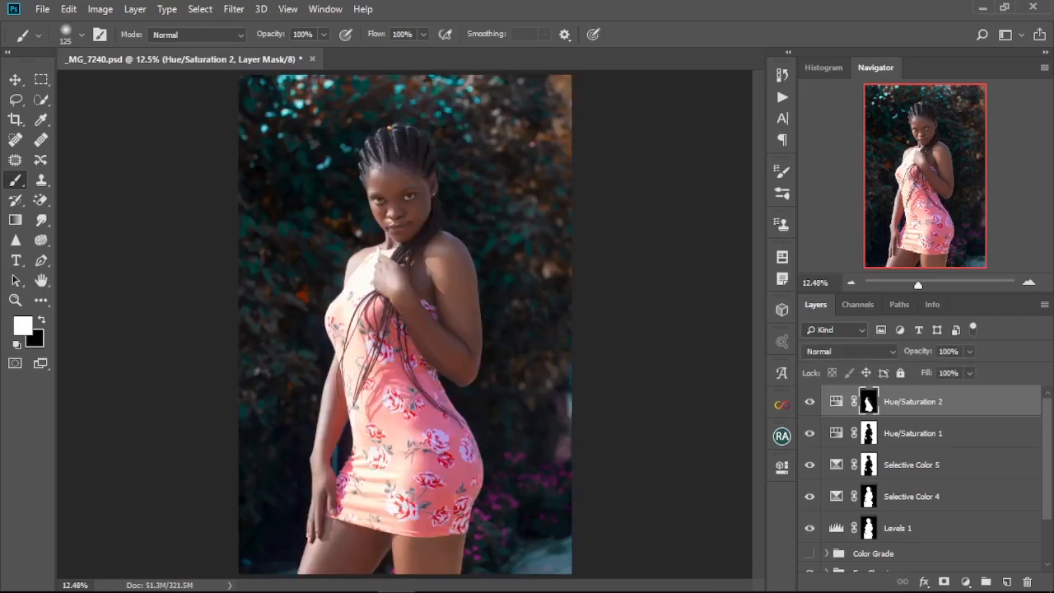
left_click(809, 402)
left_click(808, 403)
Add a Hue/Saturation adjustment layer over the whole image and set its Saturation to +10.
left_click(965, 582)
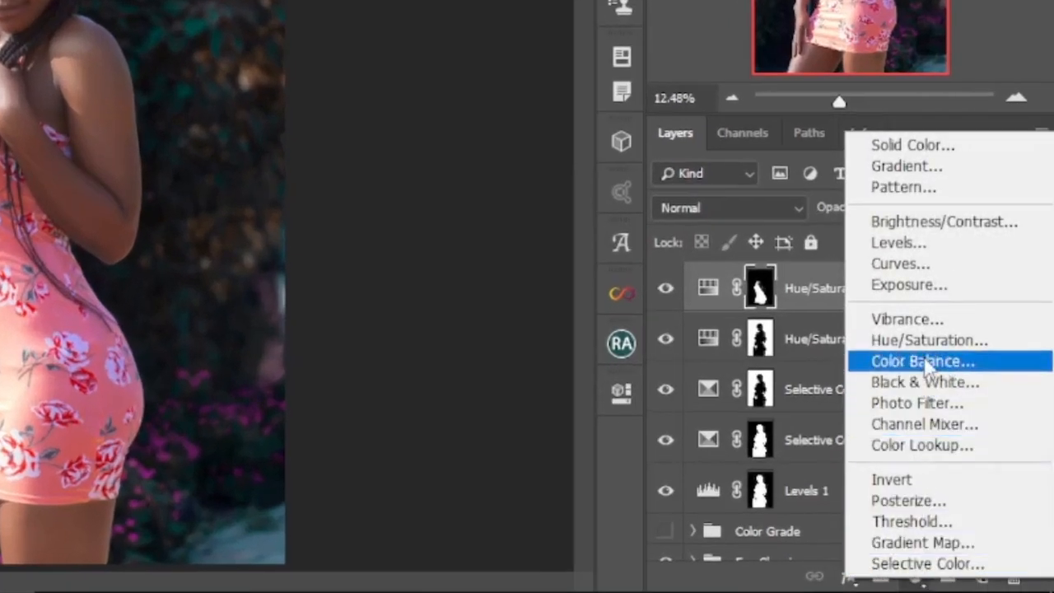
left_click(929, 341)
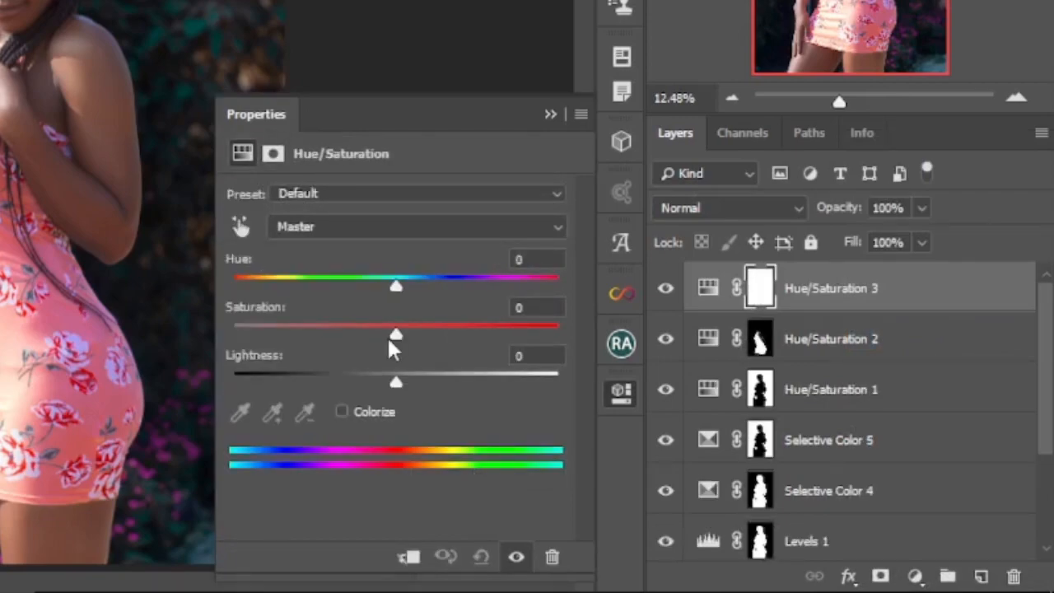
left_click(516, 307)
type("+10")
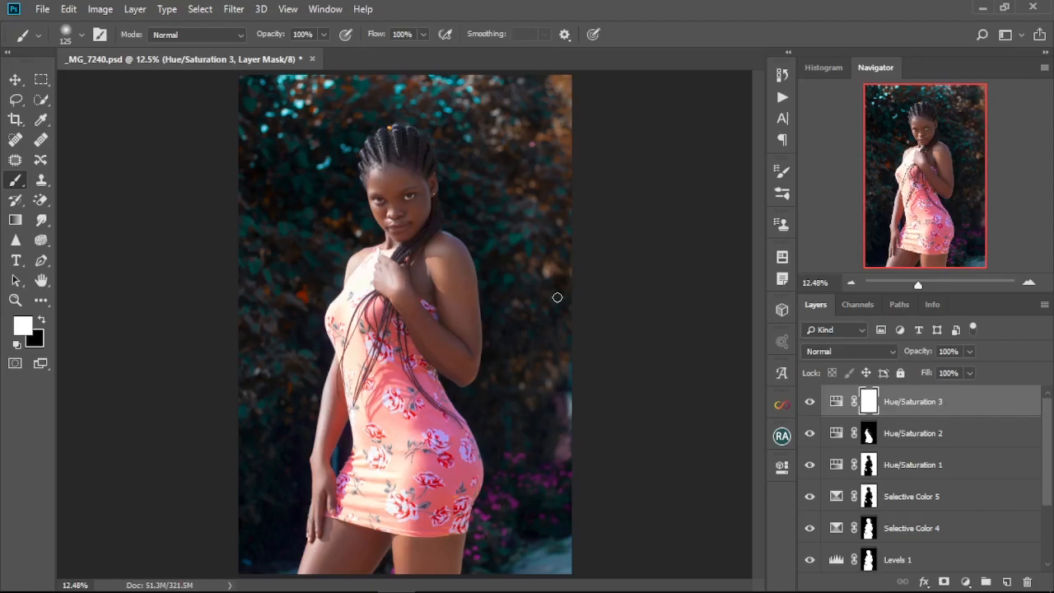
Add a Gradient fill layer and change the starting colour stop of its Color to Transparent gradient to black (000000).
left_click(965, 581)
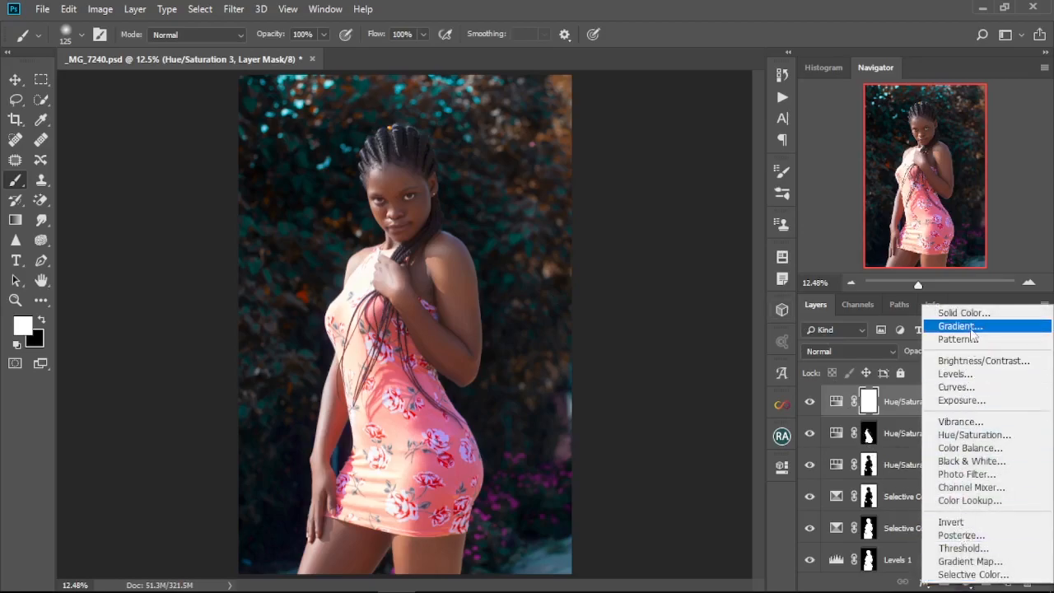
left_click(969, 327)
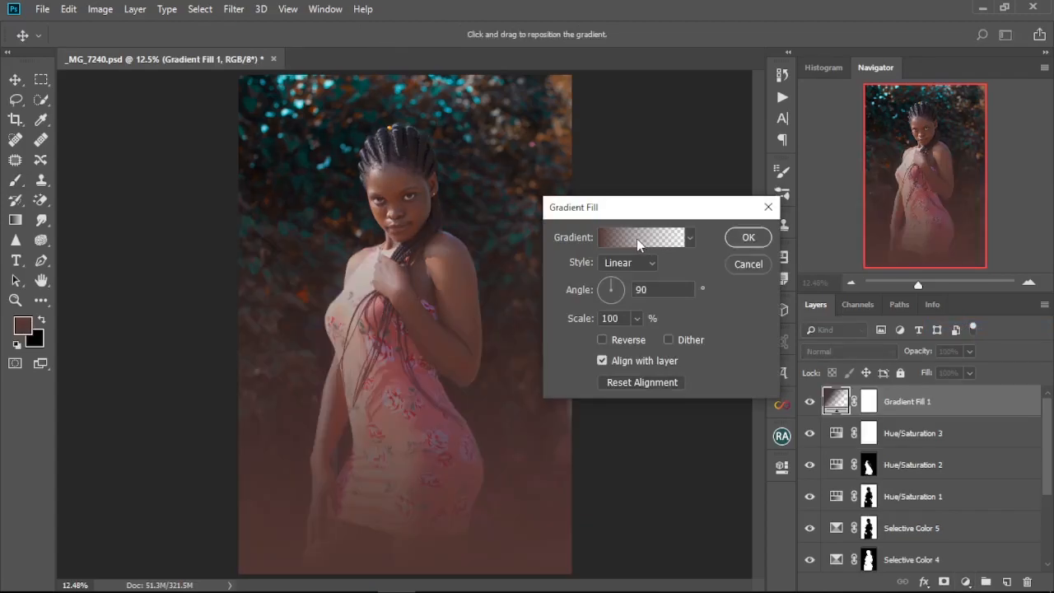
left_click(638, 242)
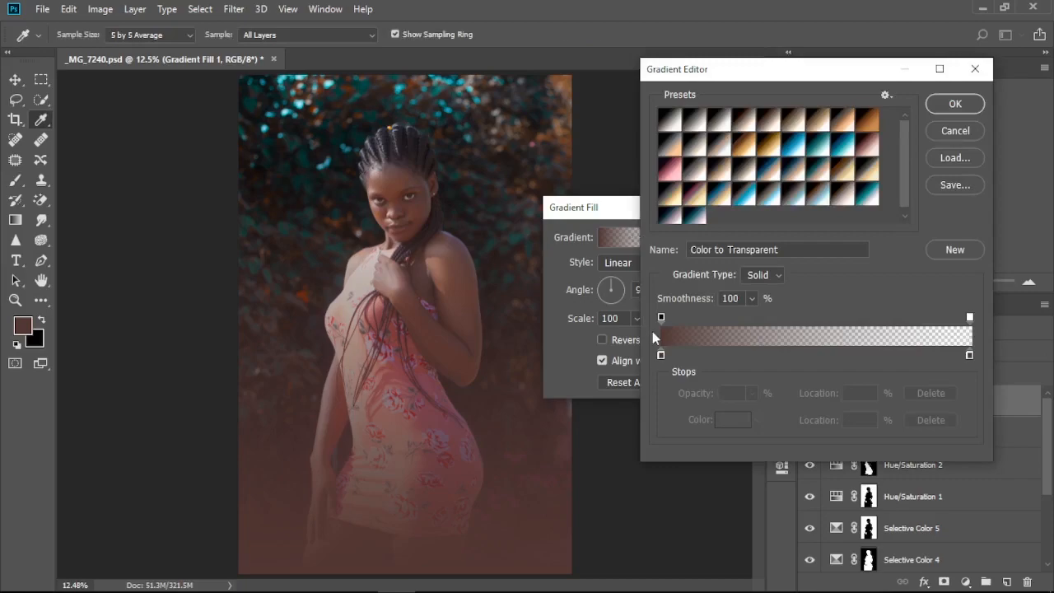
left_click(660, 359)
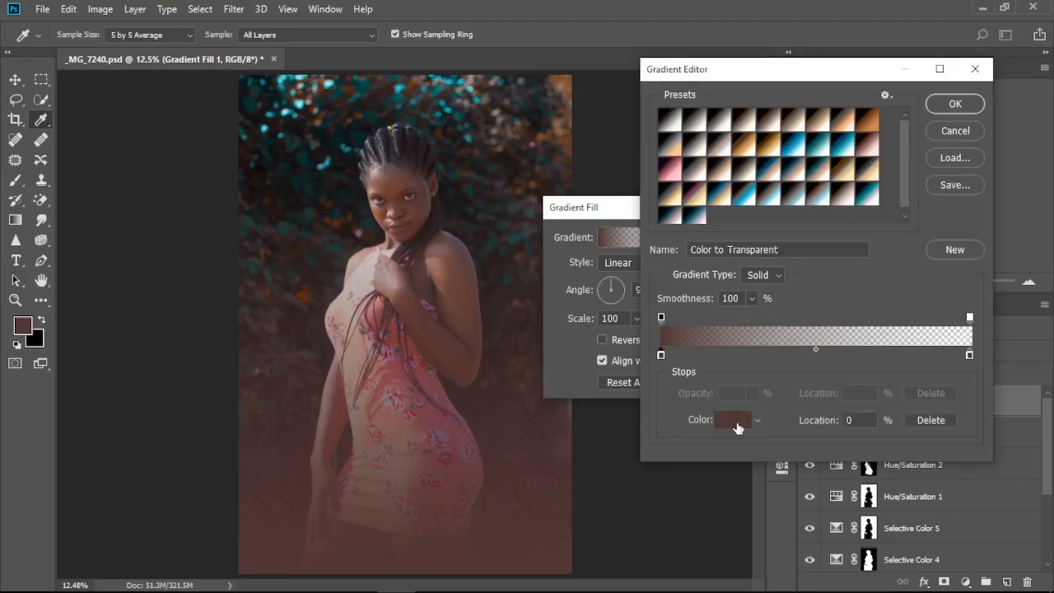
left_click(735, 421)
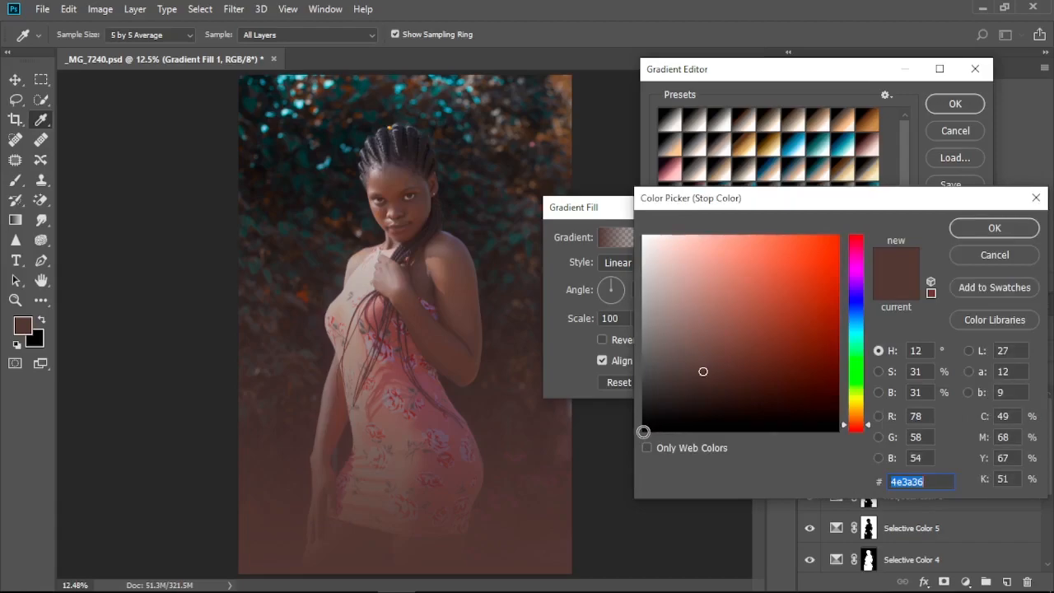
left_click(643, 431)
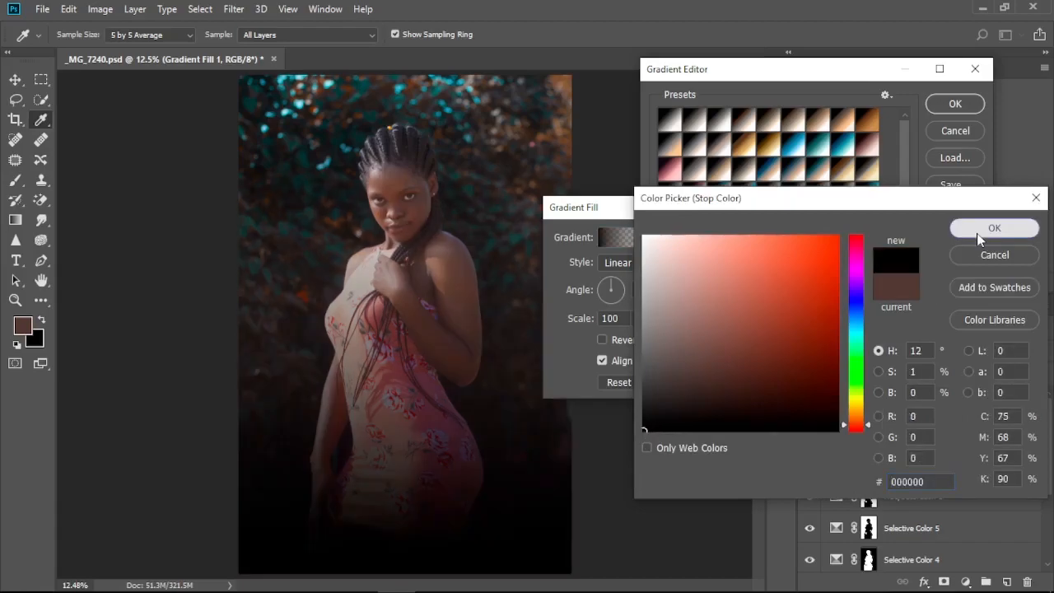
left_click(976, 233)
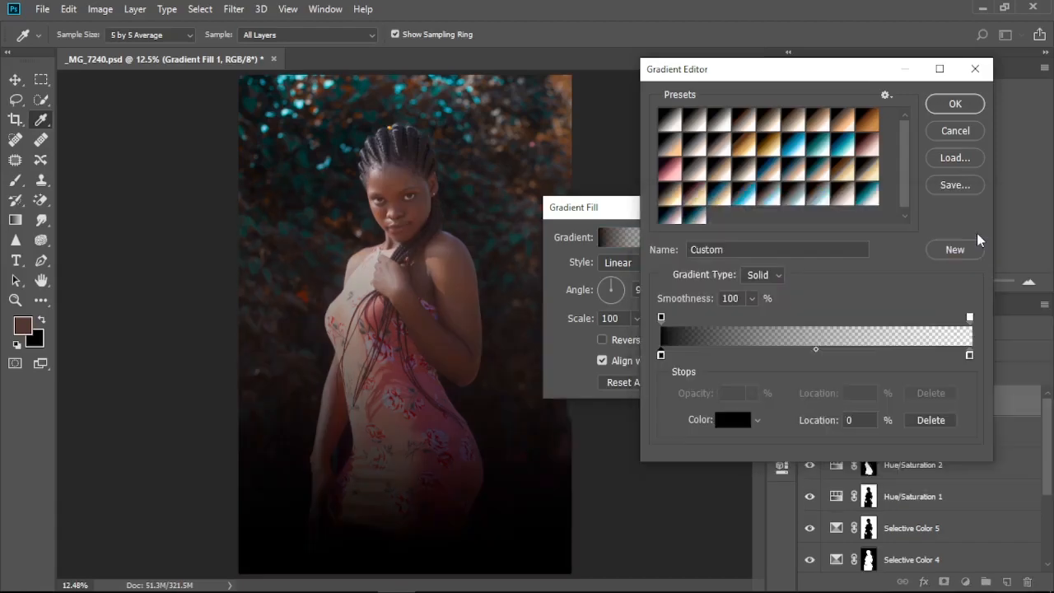
Delete the brown colour stop at location 100% and accept the edited black-to-transparent gradient.
left_click(969, 356)
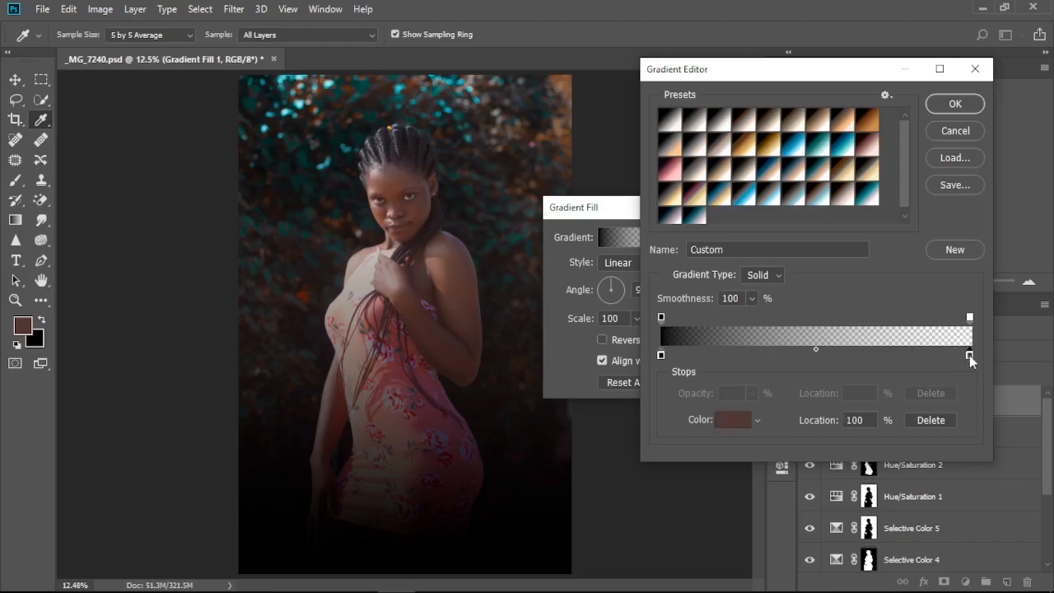
left_click(931, 420)
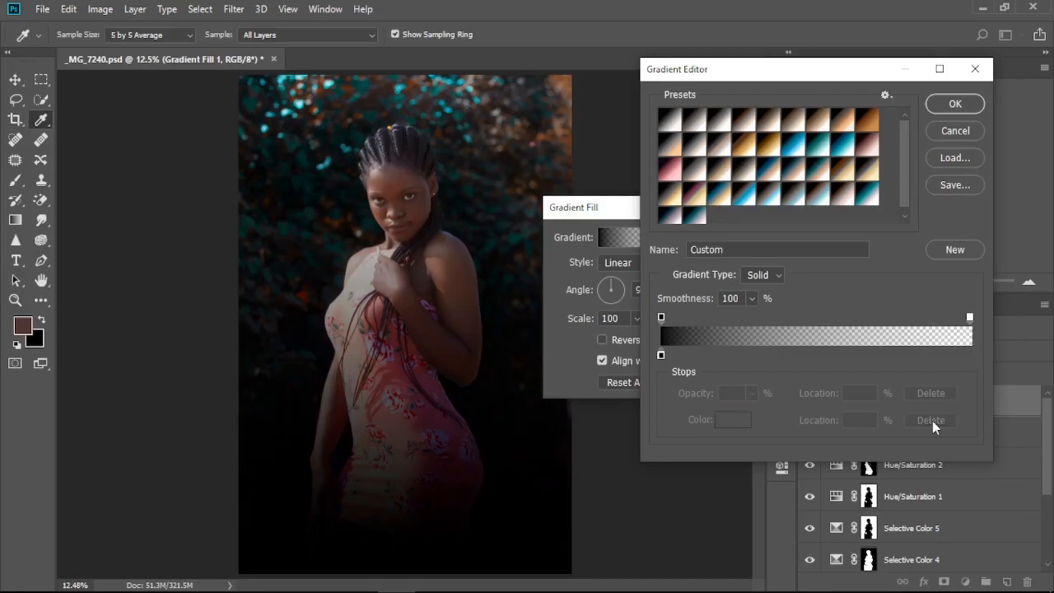
left_click(933, 109)
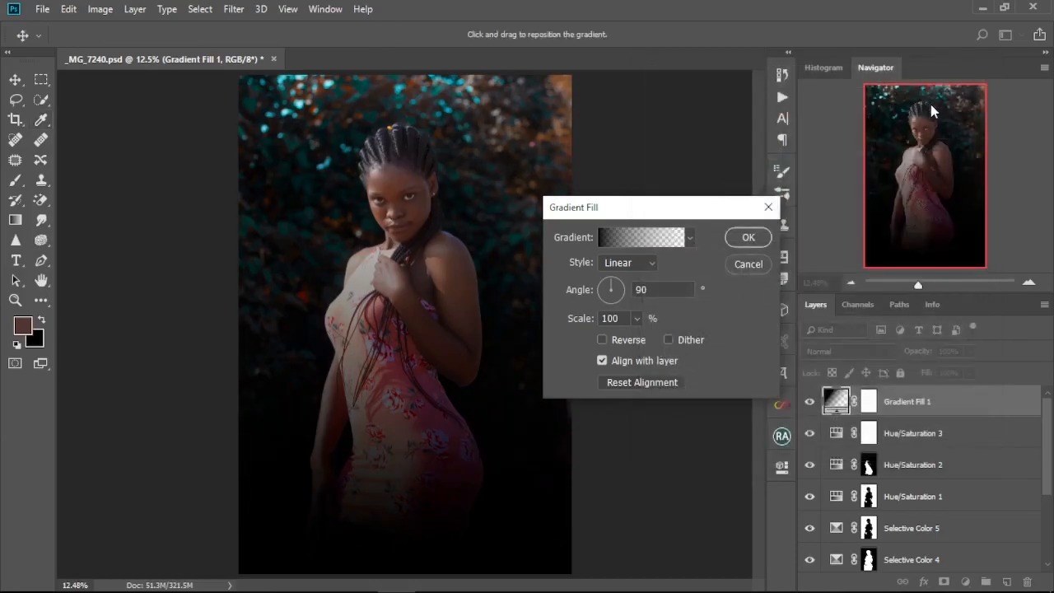
Set the gradient fill to the Radial style, reverse it and scale it to 205% as a dark vignette.
left_click(649, 264)
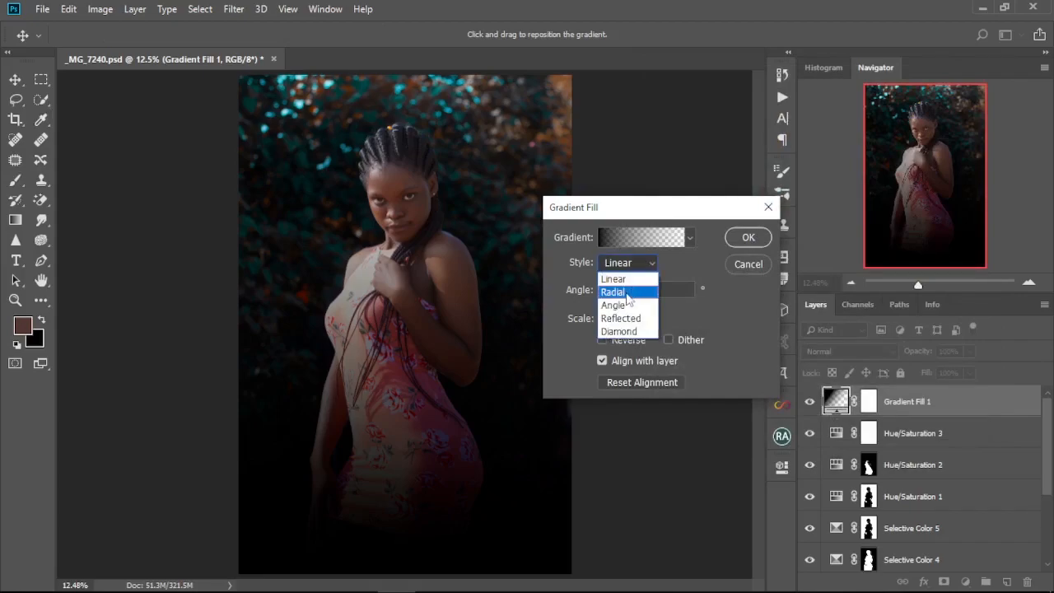
left_click(628, 293)
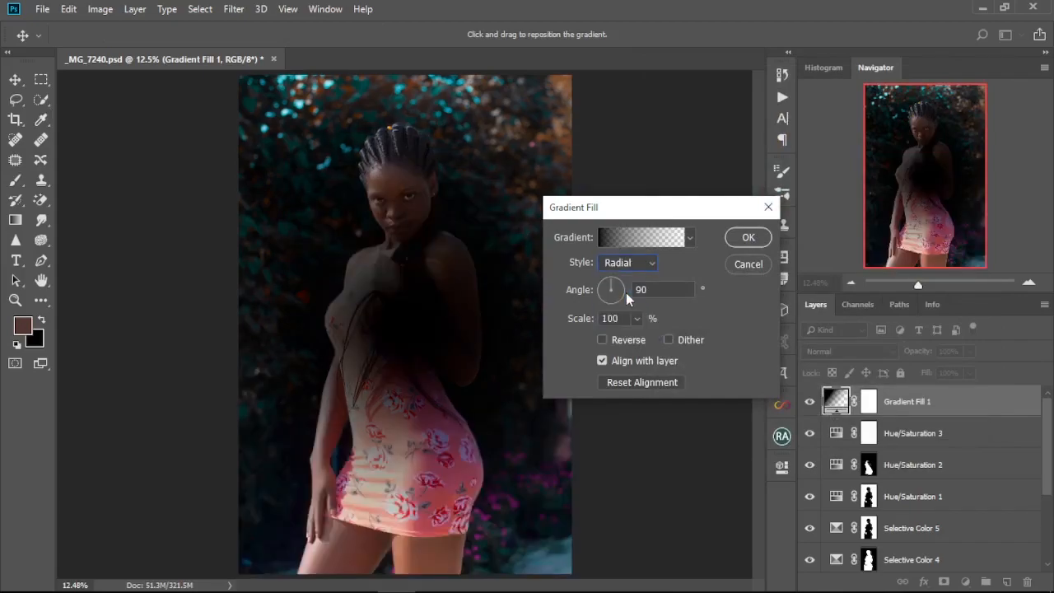
left_click(602, 340)
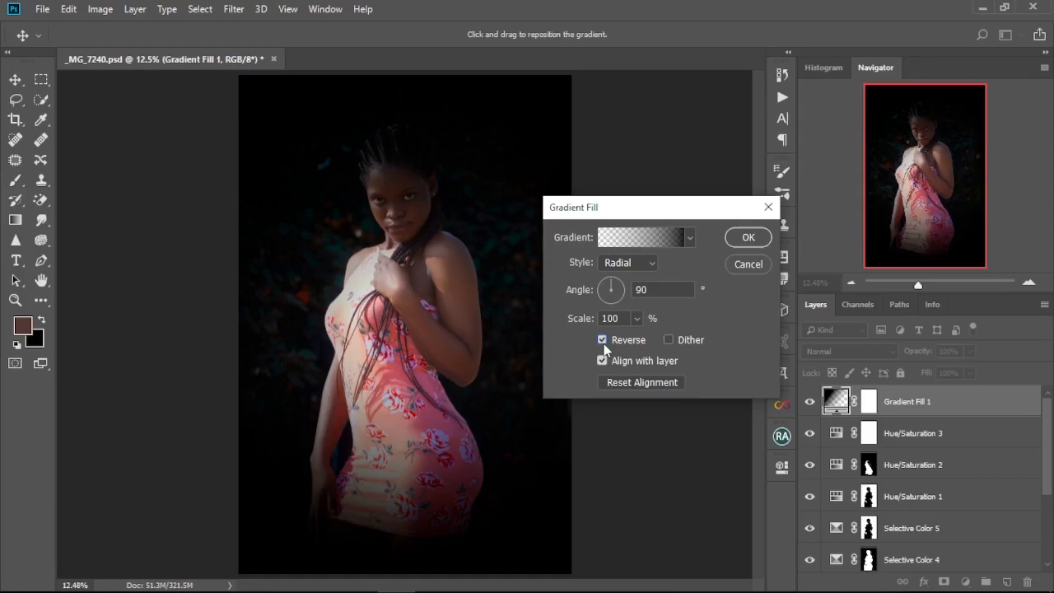
left_click_drag(578, 318, 581, 324)
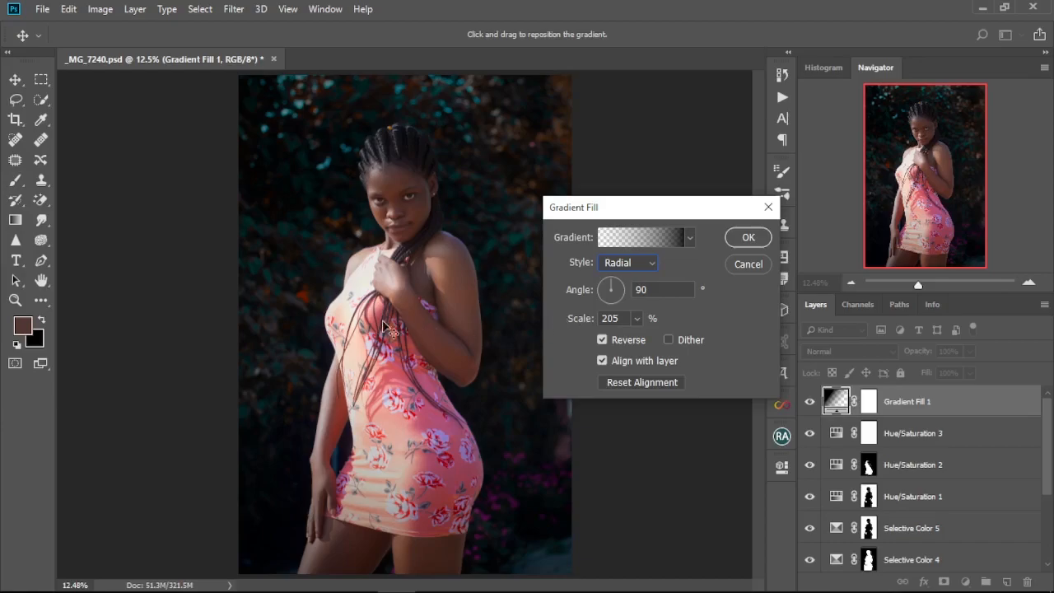
Shift the radial gradient slightly up towards the woman's face, accept the fill and lower its layer opacity to 61%.
mouse_move(419, 271)
left_mouse_down()
mouse_move(427, 233)
mouse_move(416, 258)
mouse_move(417, 227)
mouse_move(408, 241)
left_mouse_up()
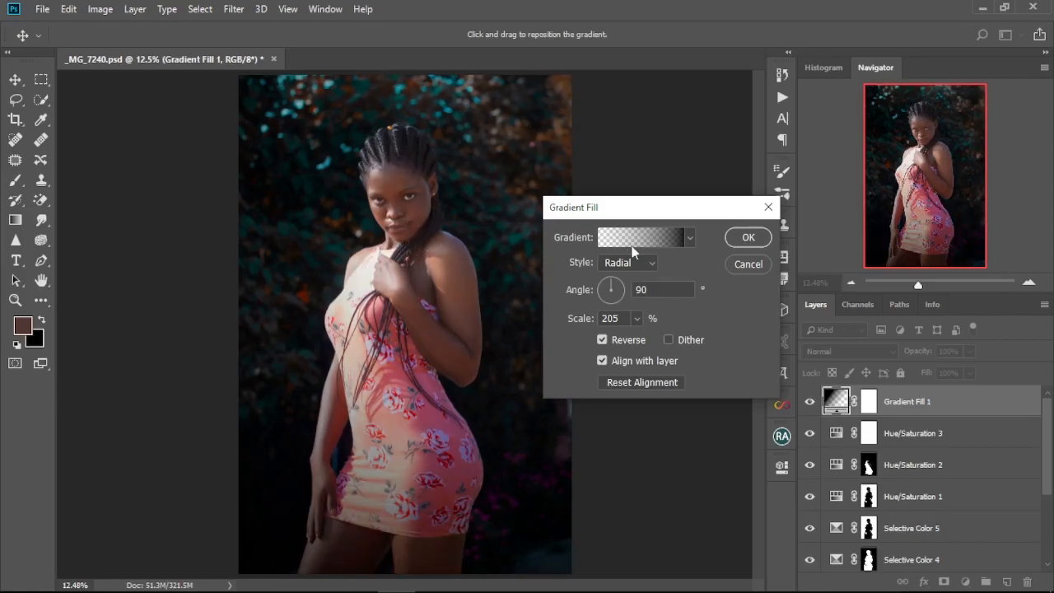
key("b")
left_click(744, 239)
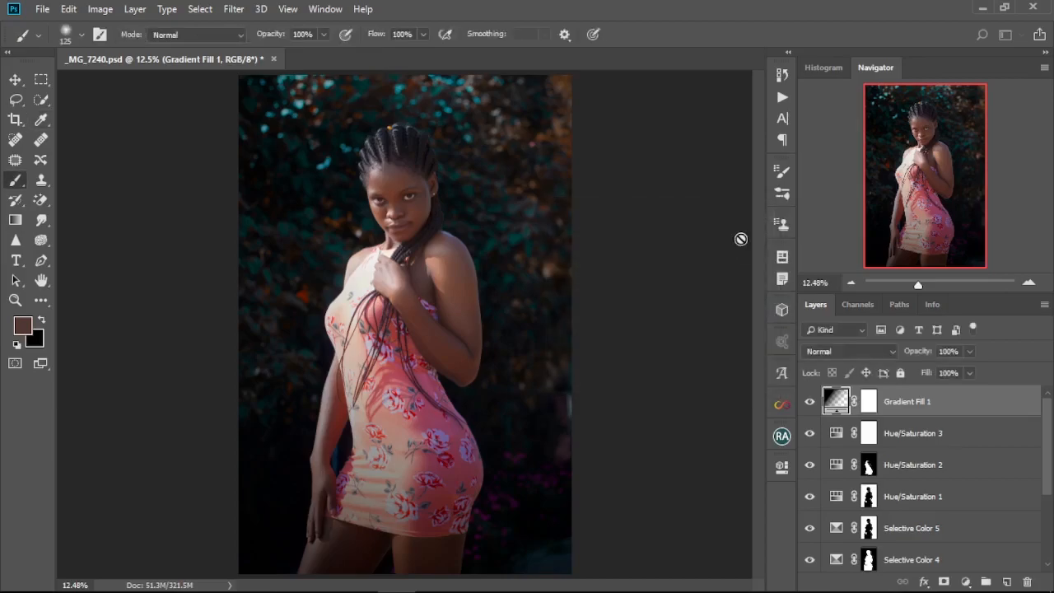
mouse_move(926, 354)
left_mouse_down()
mouse_move(894, 358)
mouse_move(925, 353)
left_mouse_up()
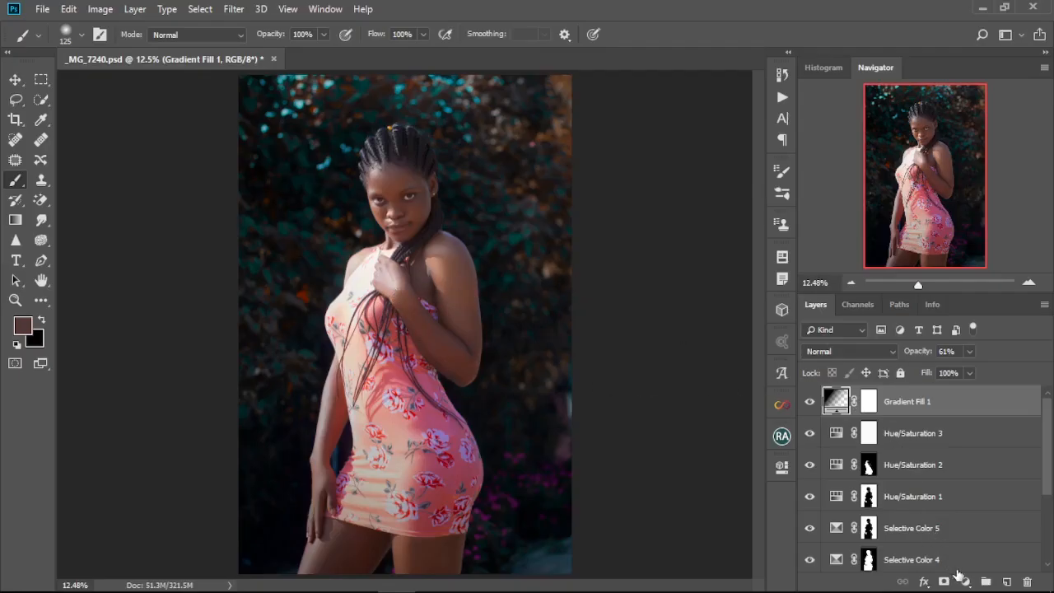
Add a Curves adjustment layer, raise the RGB curve's midpoint slightly to brighten the image, and compare before and after.
left_click(965, 581)
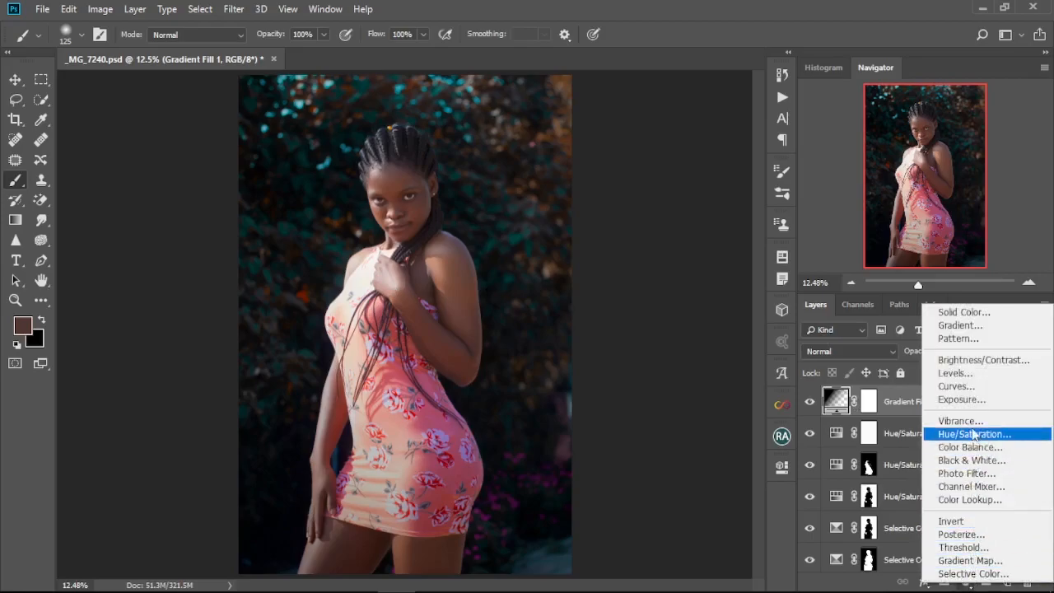
left_click(974, 385)
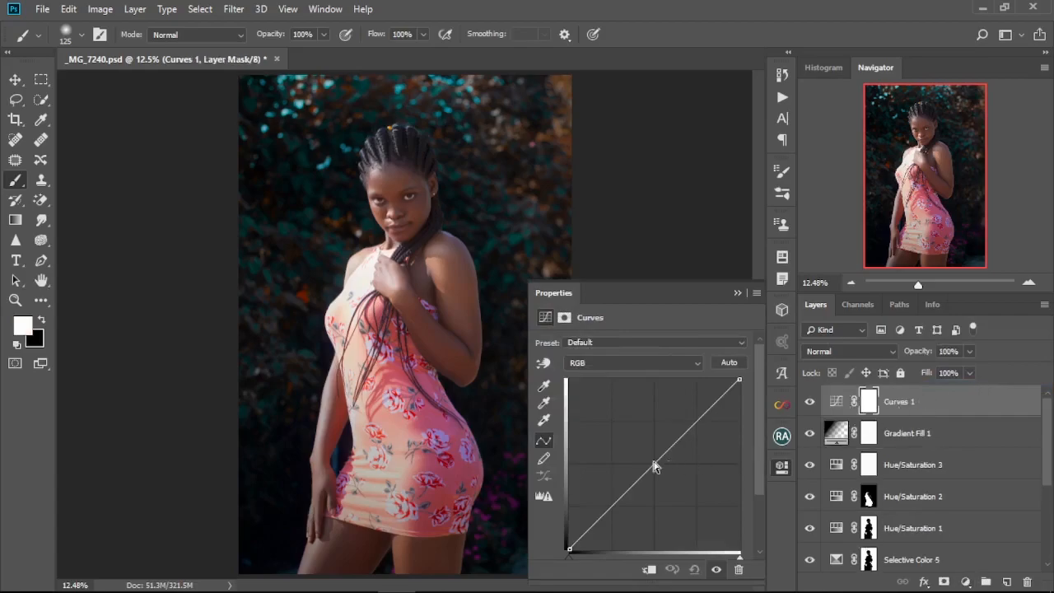
left_click_drag(652, 462, 646, 449)
left_click(737, 292)
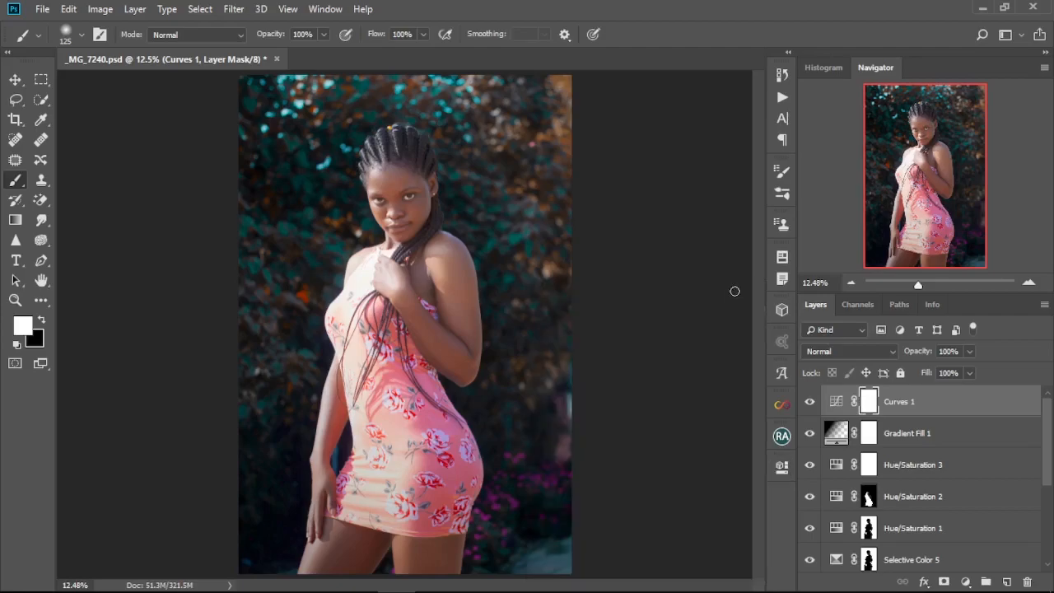
left_click(809, 402)
left_click(809, 402)
Add a Selective Color adjustment layer on top, switch from Reds to another colour range and set its Black to -6%.
left_click(966, 582)
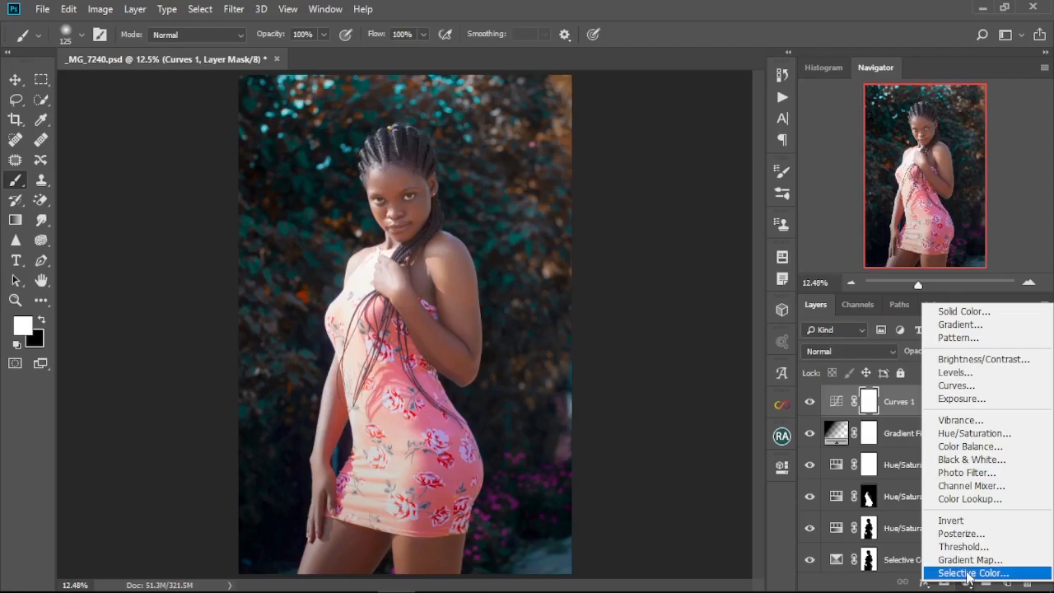
left_click(968, 573)
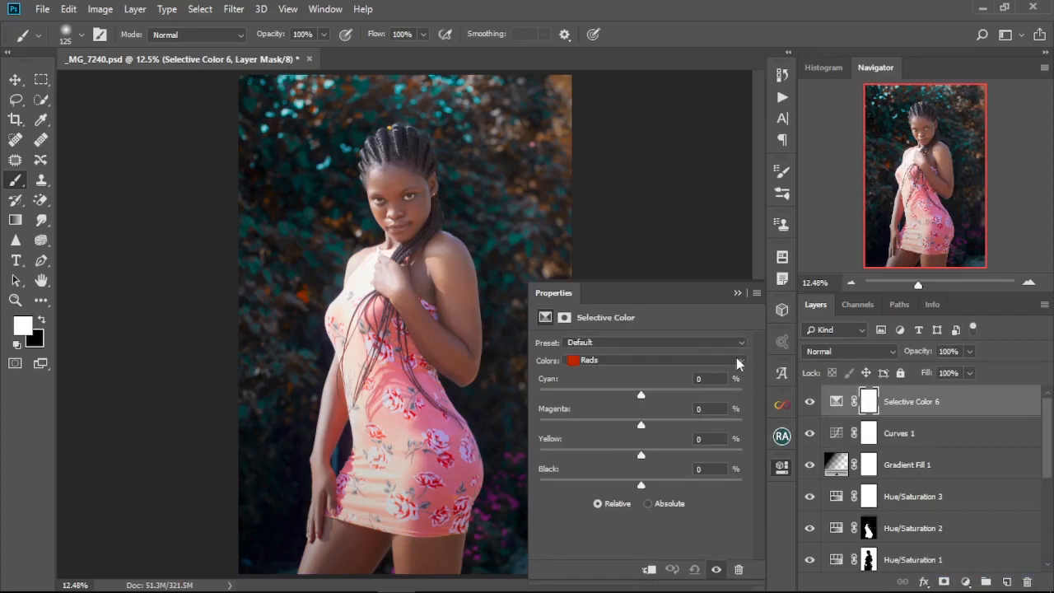
left_click(735, 359)
left_click(642, 459)
left_click_drag(641, 485, 590, 482)
left_click_drag(710, 470, 690, 467)
type("-6")
left_click(737, 293)
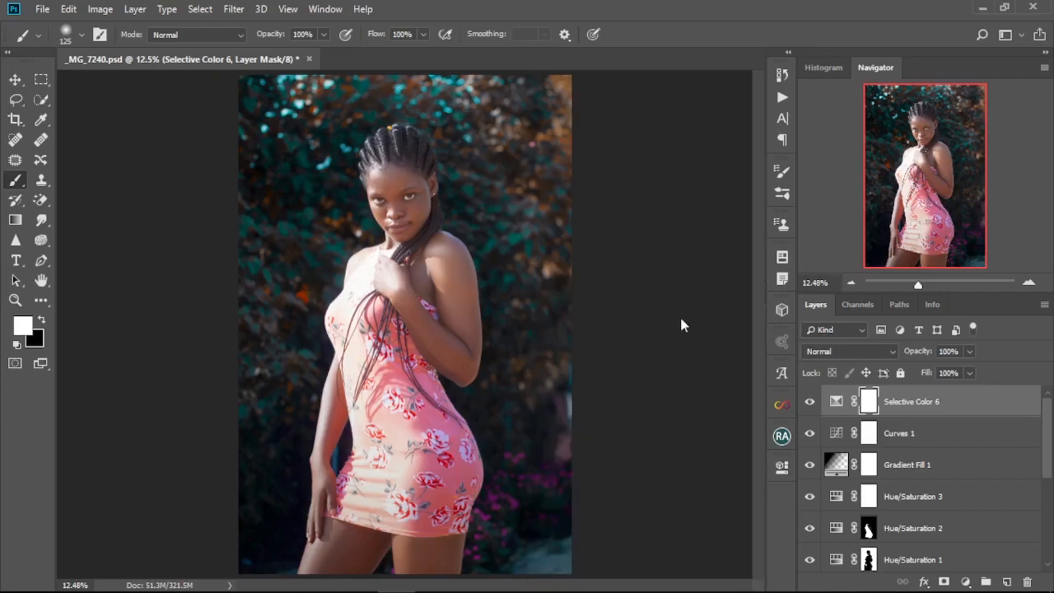
scroll(410, 237, "up", 3)
scroll(415, 230, "up", 4)
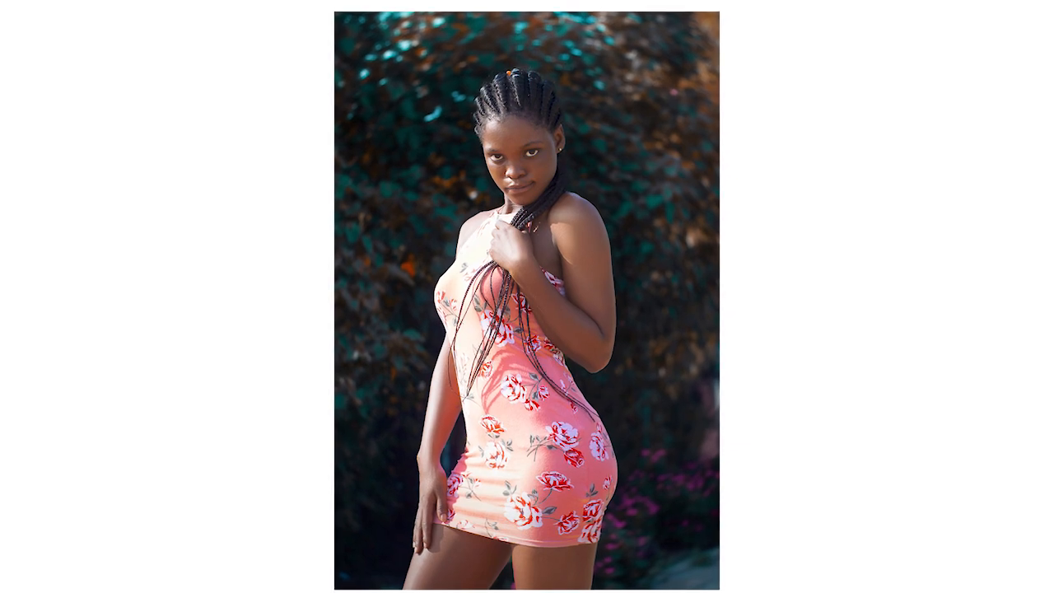